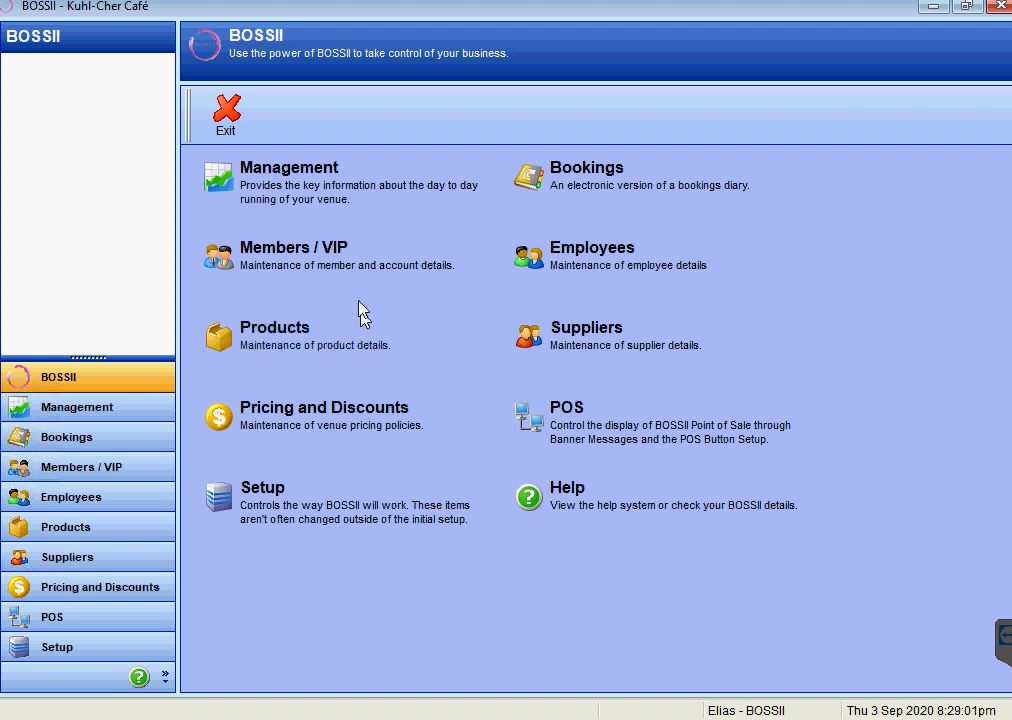
click(272, 341)
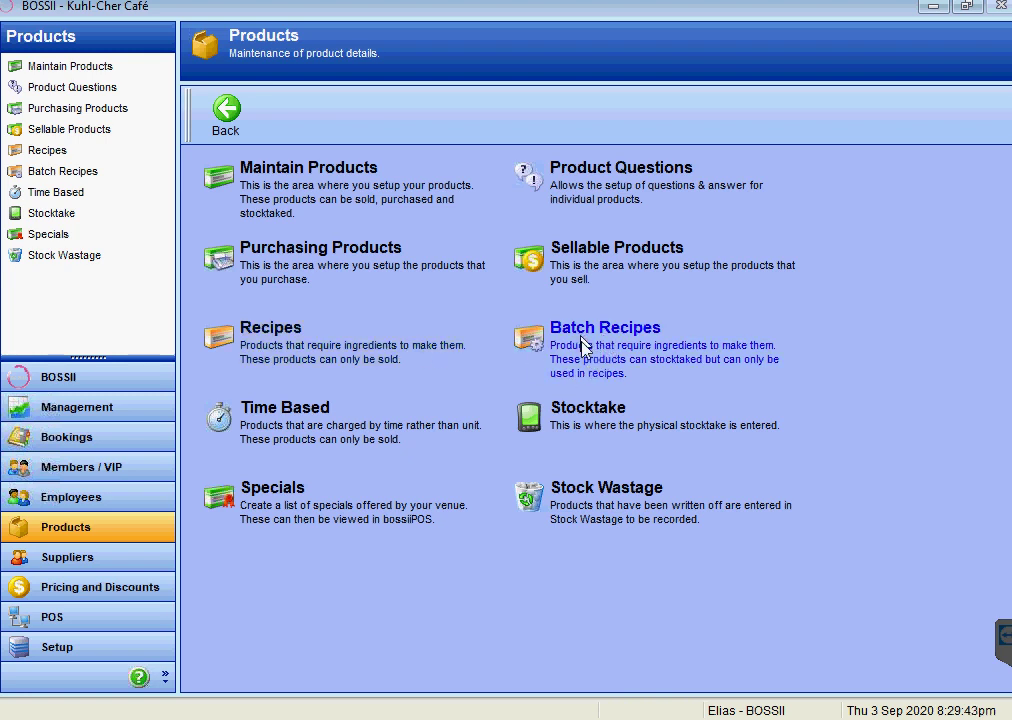
Open the Recipes list and scroll down to the Food/Breakfast rows.
click(300, 347)
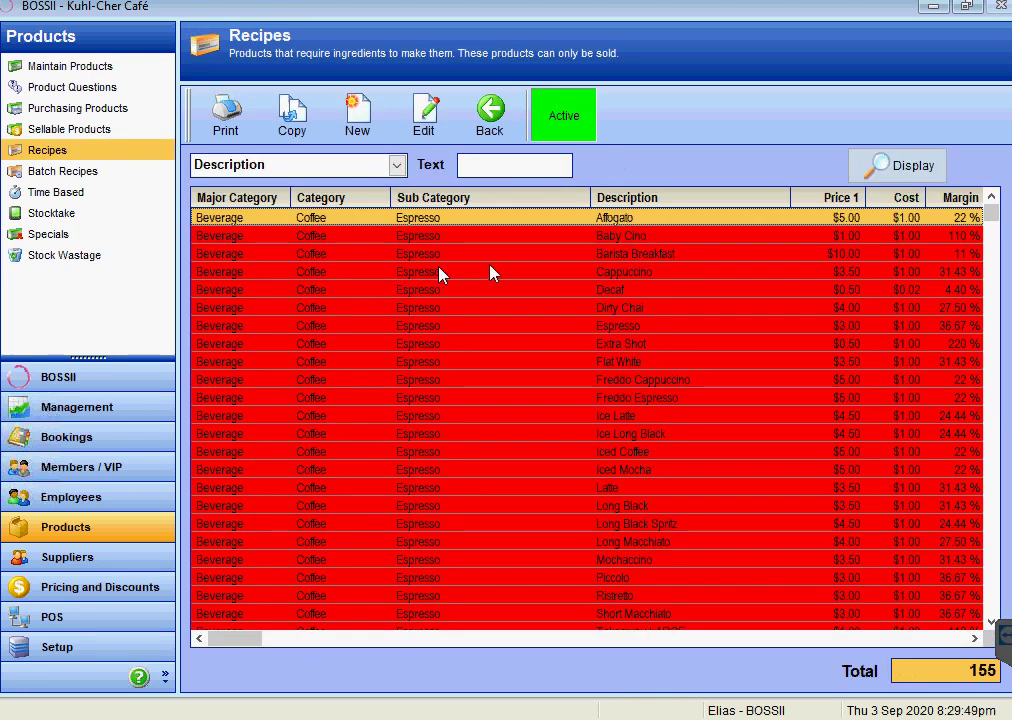
scroll(370, 340, down, 3)
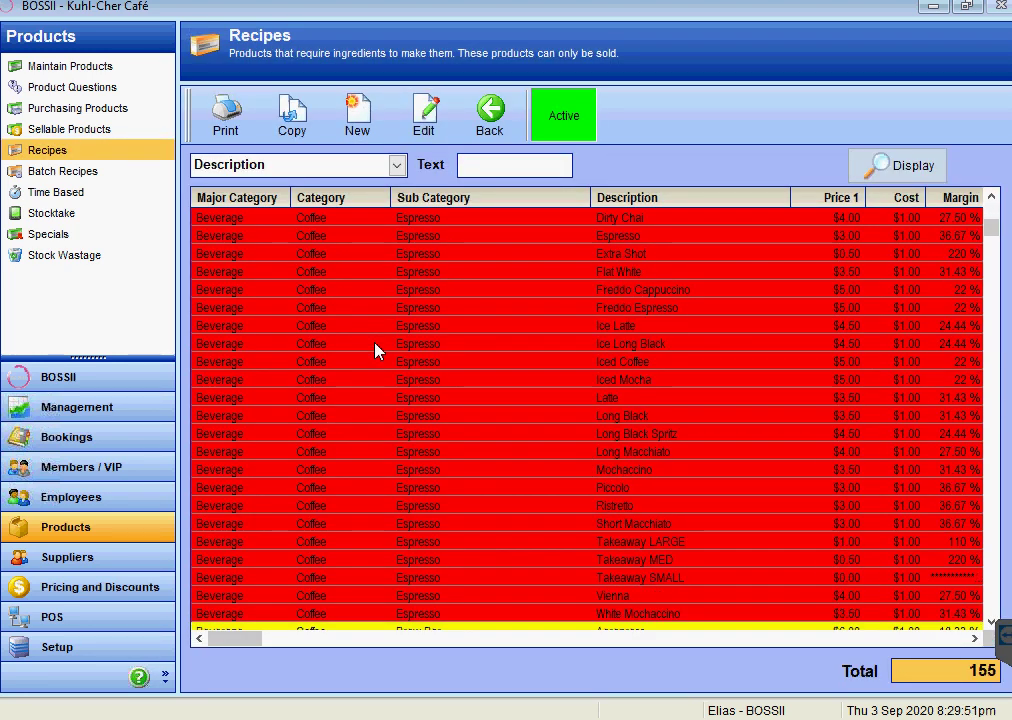
scroll(375, 350, down, 4)
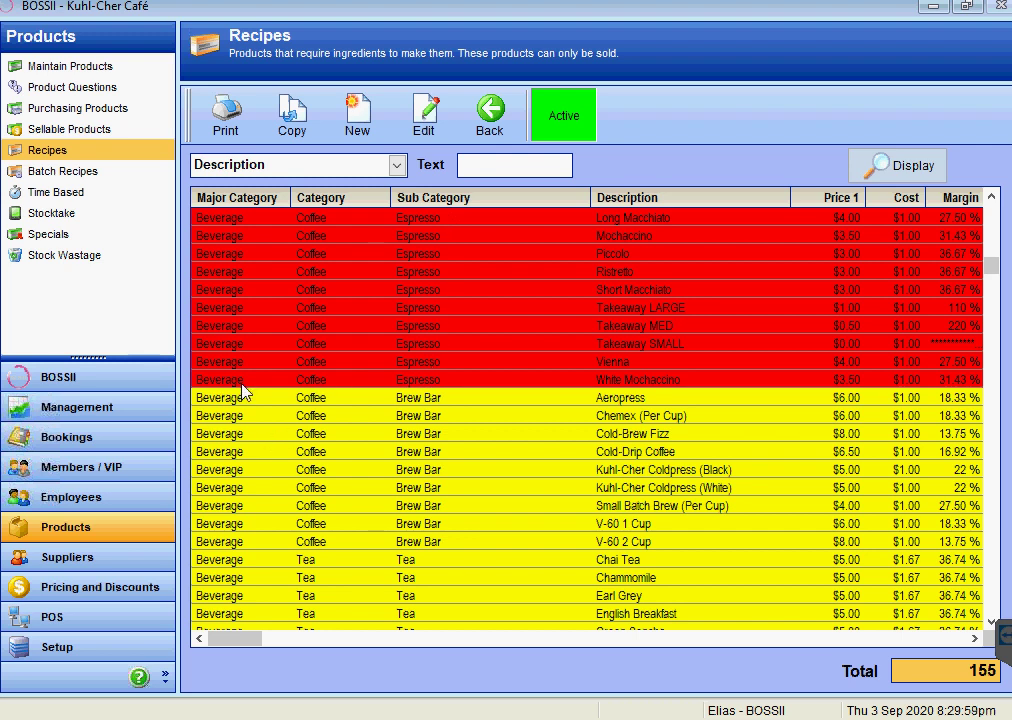
scroll(252, 434, down, 2)
scroll(265, 433, down, 8)
scroll(272, 433, down, 6)
scroll(274, 434, down, 2)
Select the Bacon & Egg Roll recipe as the template for the new one.
click(282, 416)
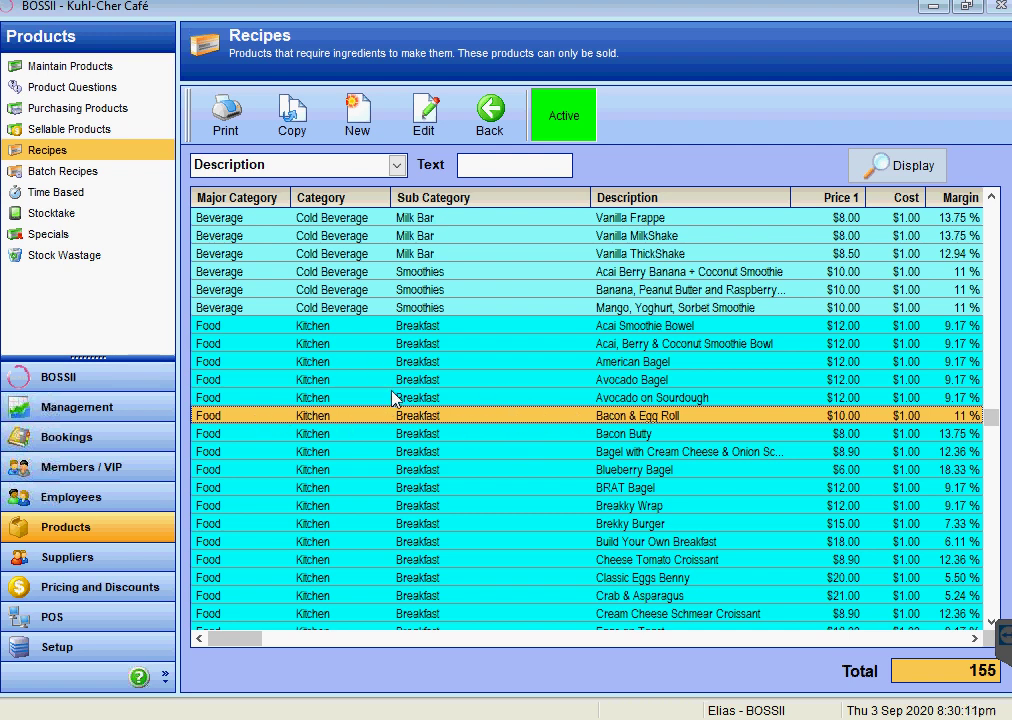
scroll(393, 398, down, 2)
scroll(393, 398, down, 5)
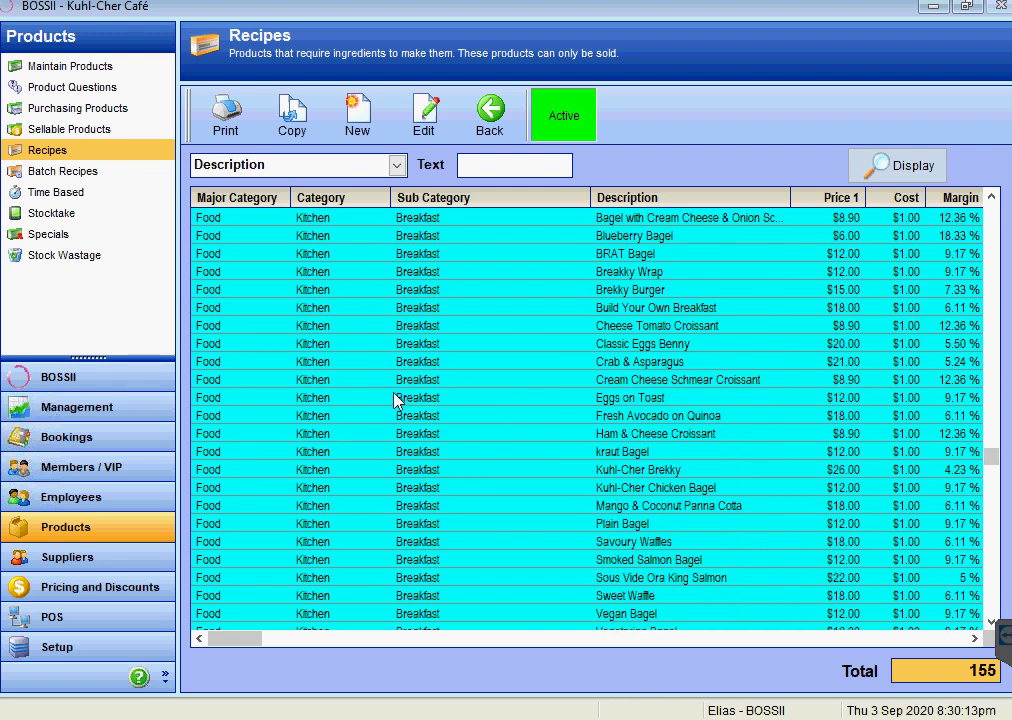
scroll(393, 398, up, 2)
scroll(429, 219, up, 1)
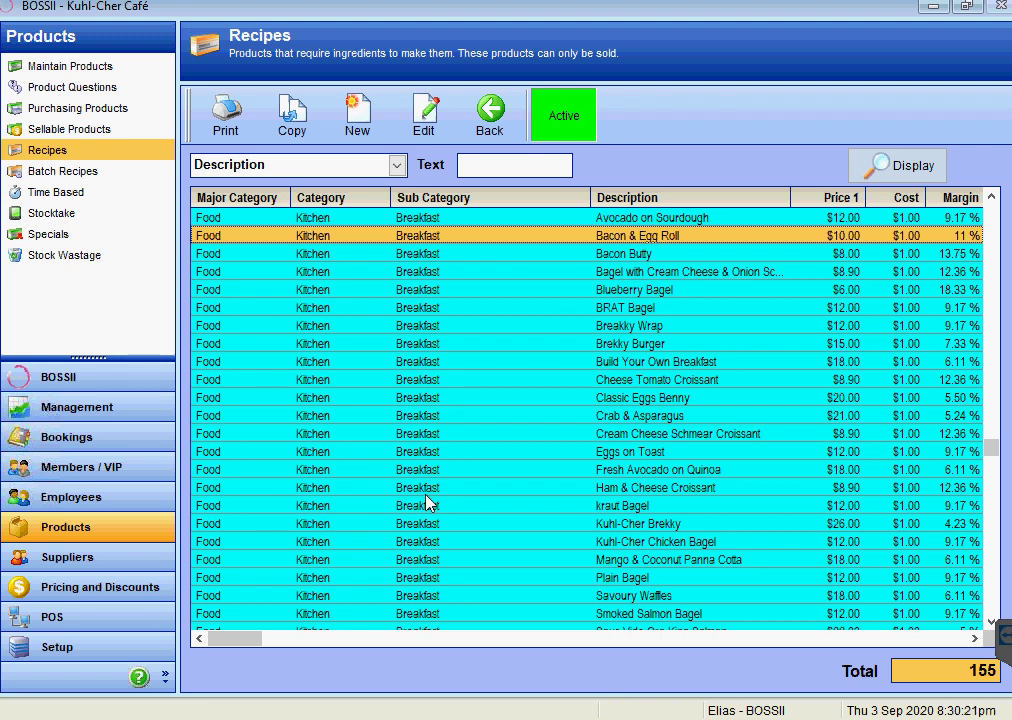
scroll(428, 502, up, 1)
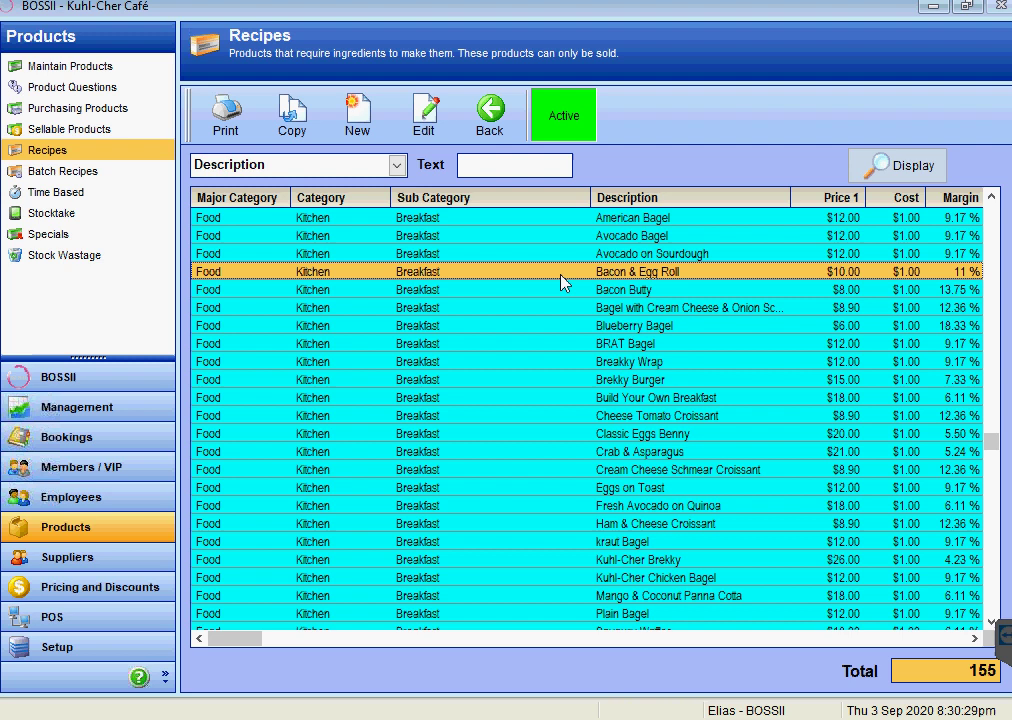
Copy the Bacon & Egg Roll recipe and retype 'Egg' in its menu name as 'Avocado Test'.
click(288, 117)
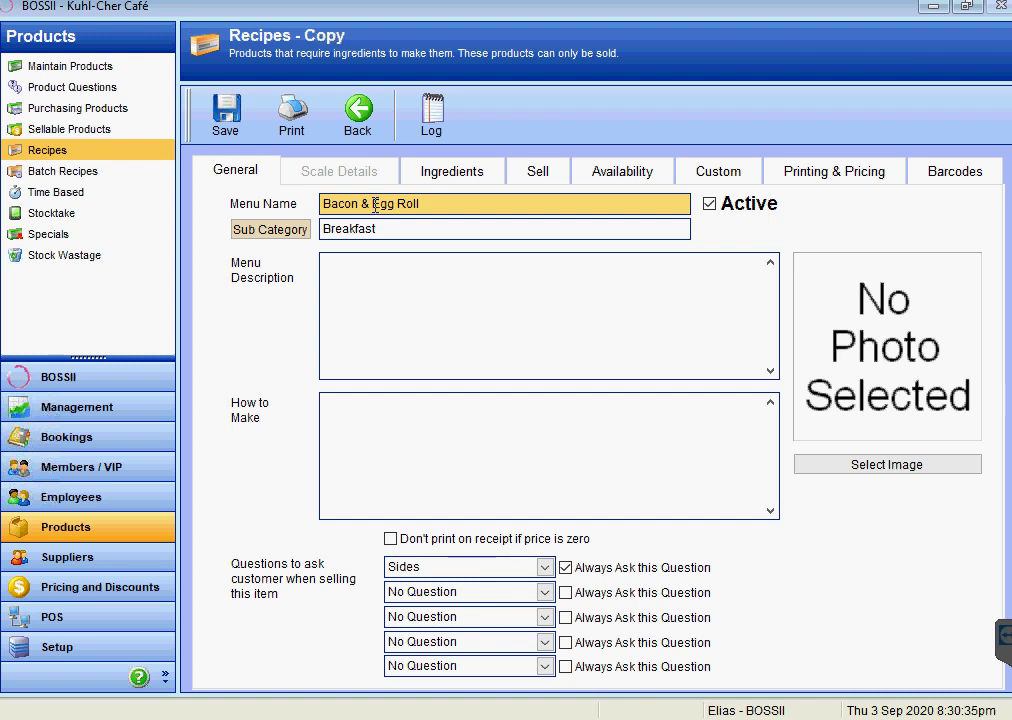
triple_click(376, 208)
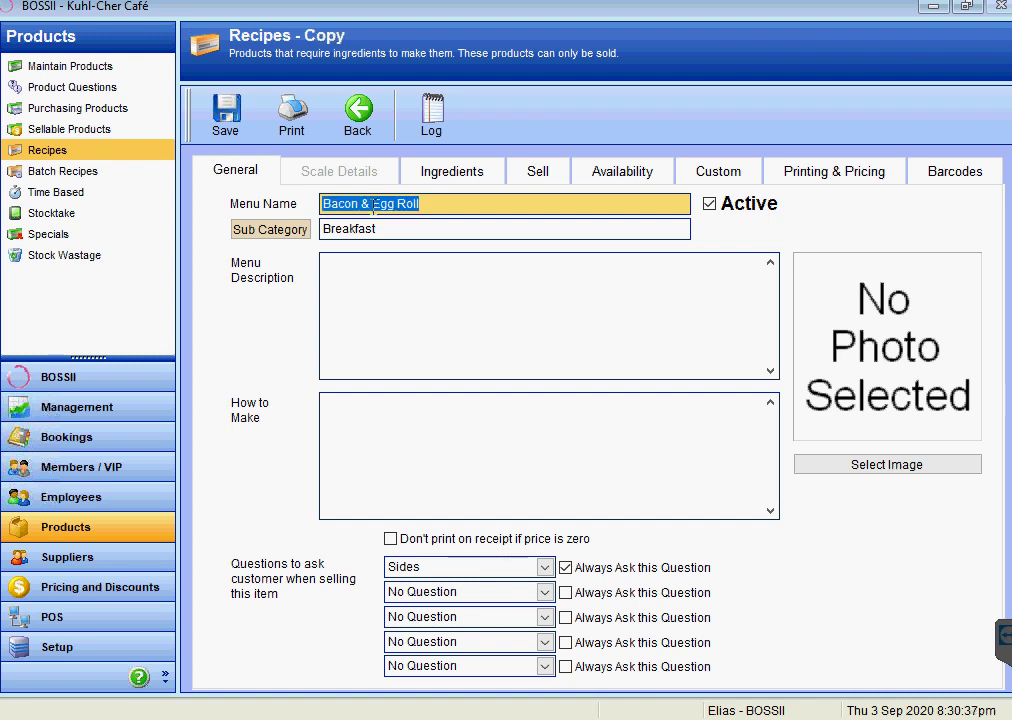
drag(373, 205, 395, 205)
text(Avoc)
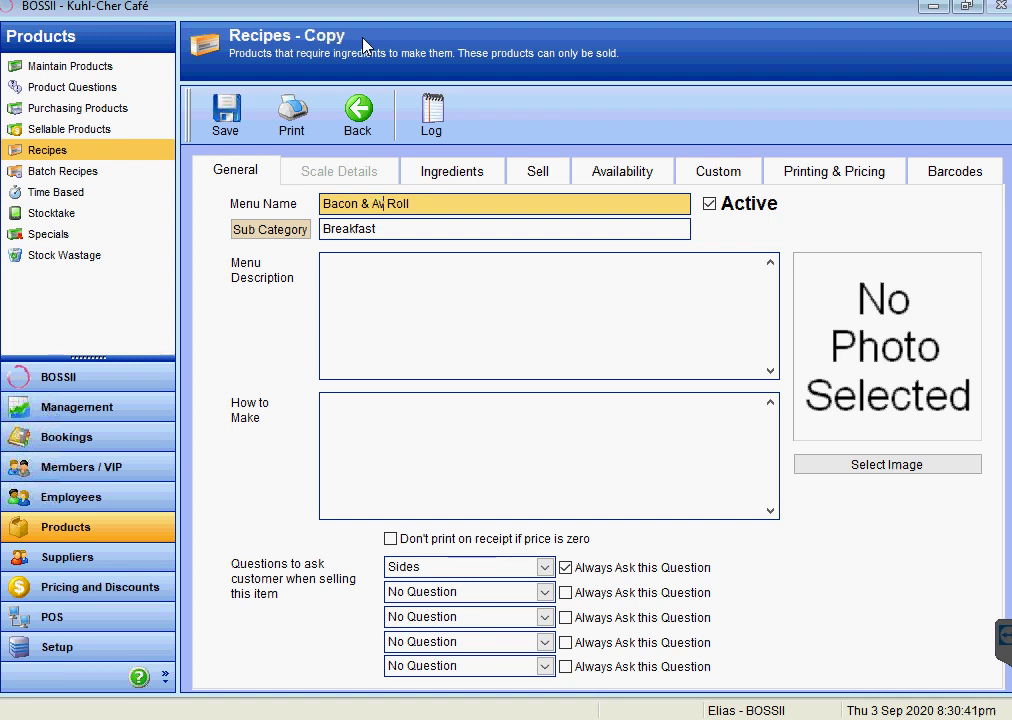
text(ado Test)
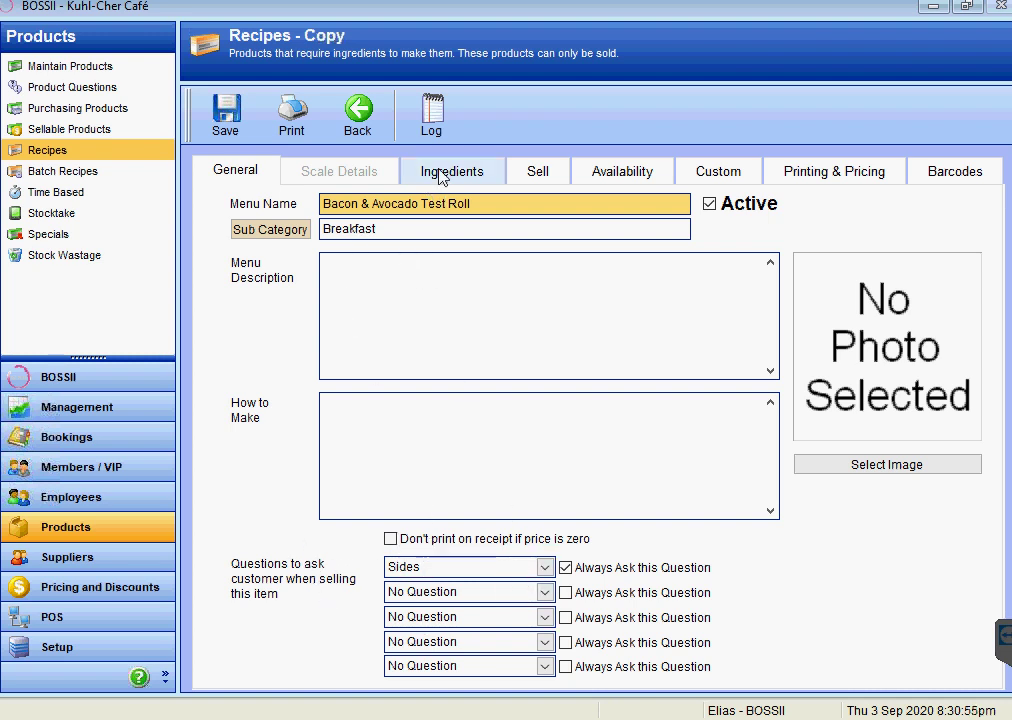
Add Plain Croissant with quantity 1 to the recipe's ingredients.
click(440, 176)
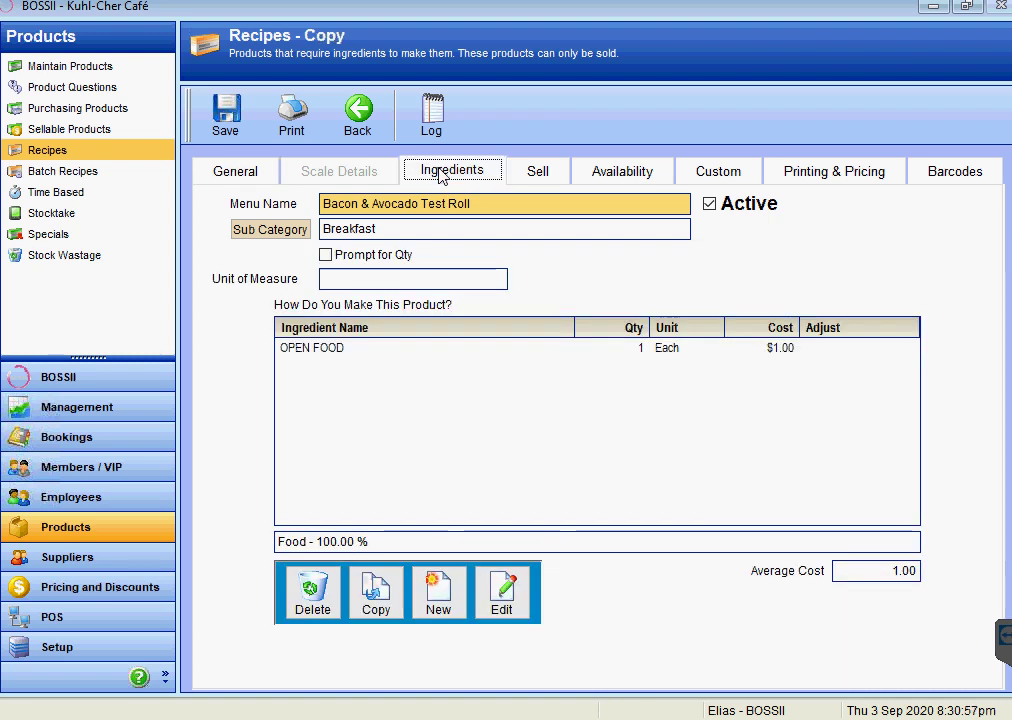
click(308, 357)
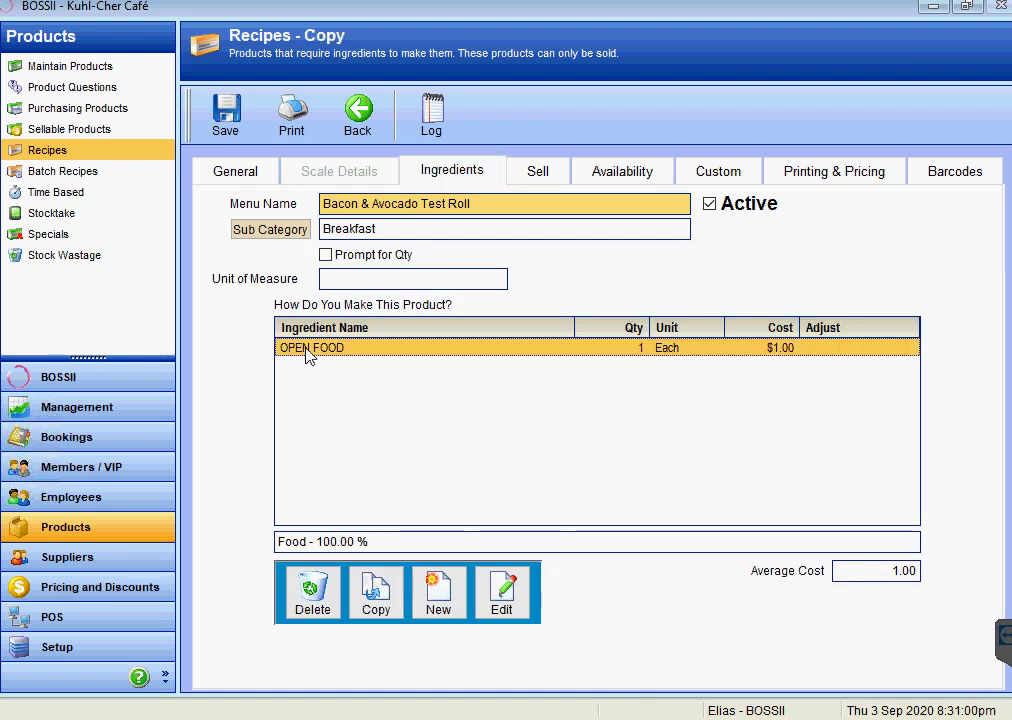
click(440, 595)
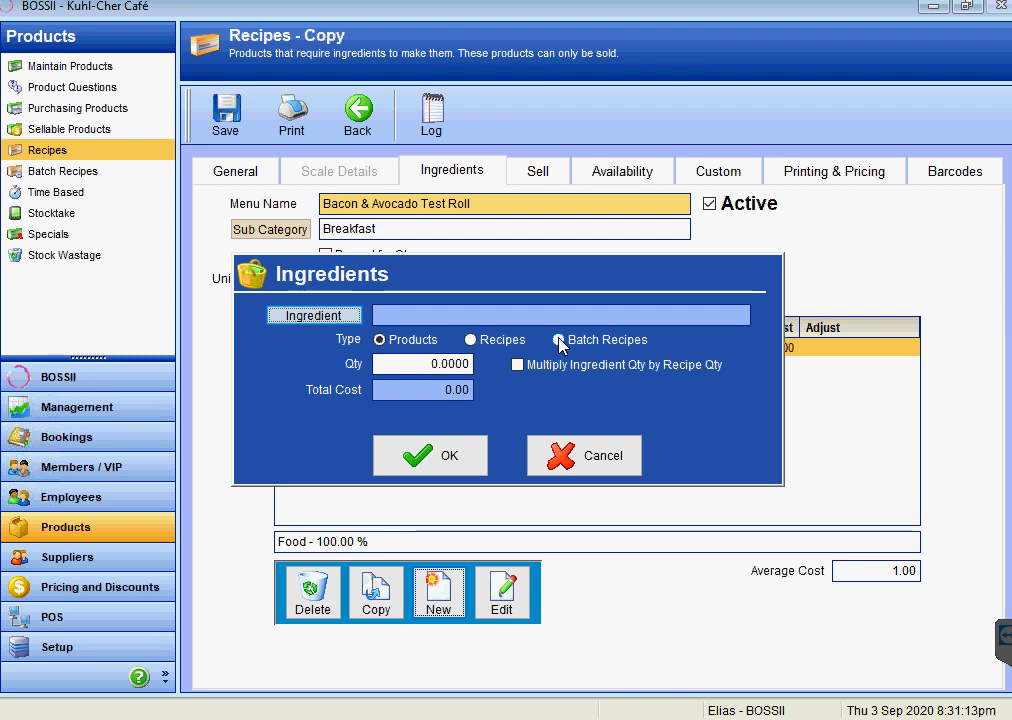
click(335, 318)
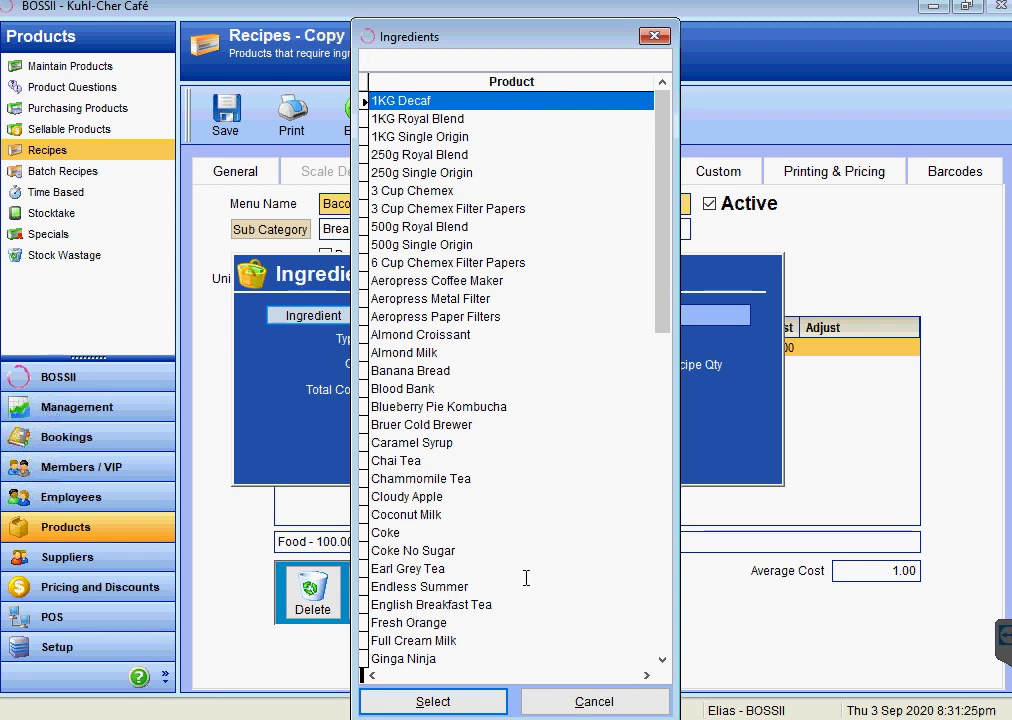
click(666, 591)
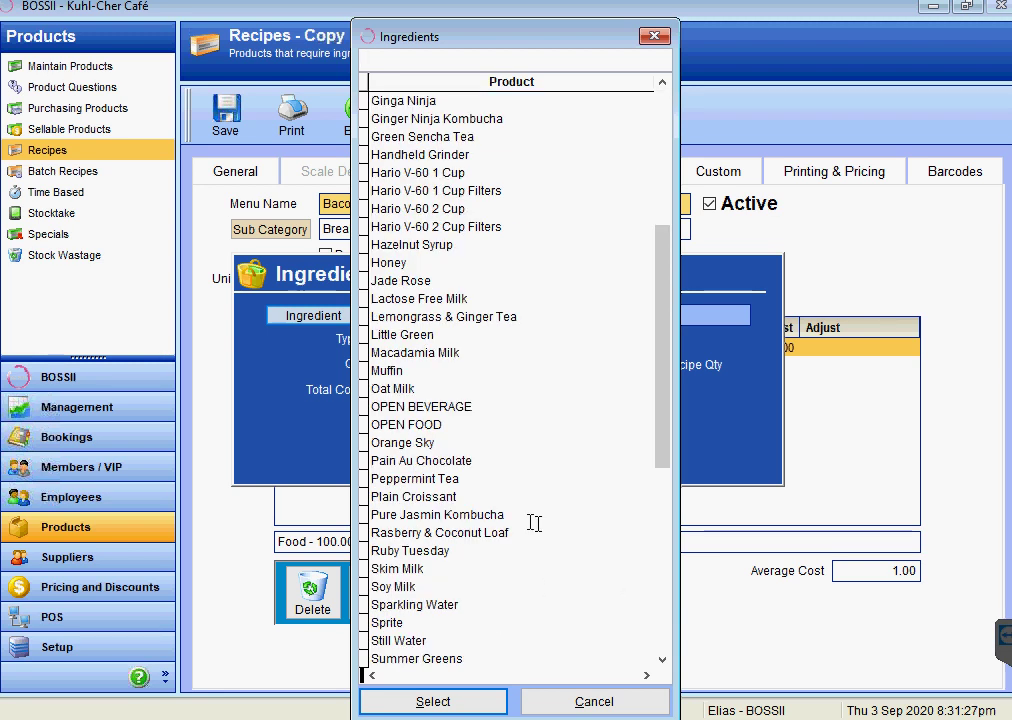
double_click(427, 497)
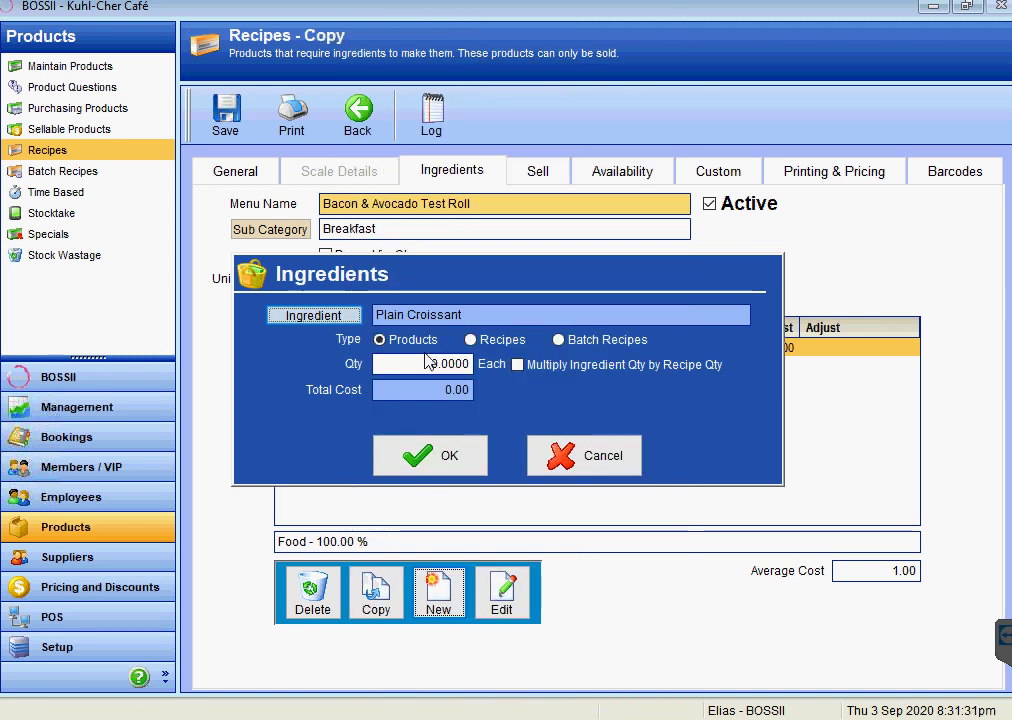
click(436, 362)
text(1 .)
key(Tab)
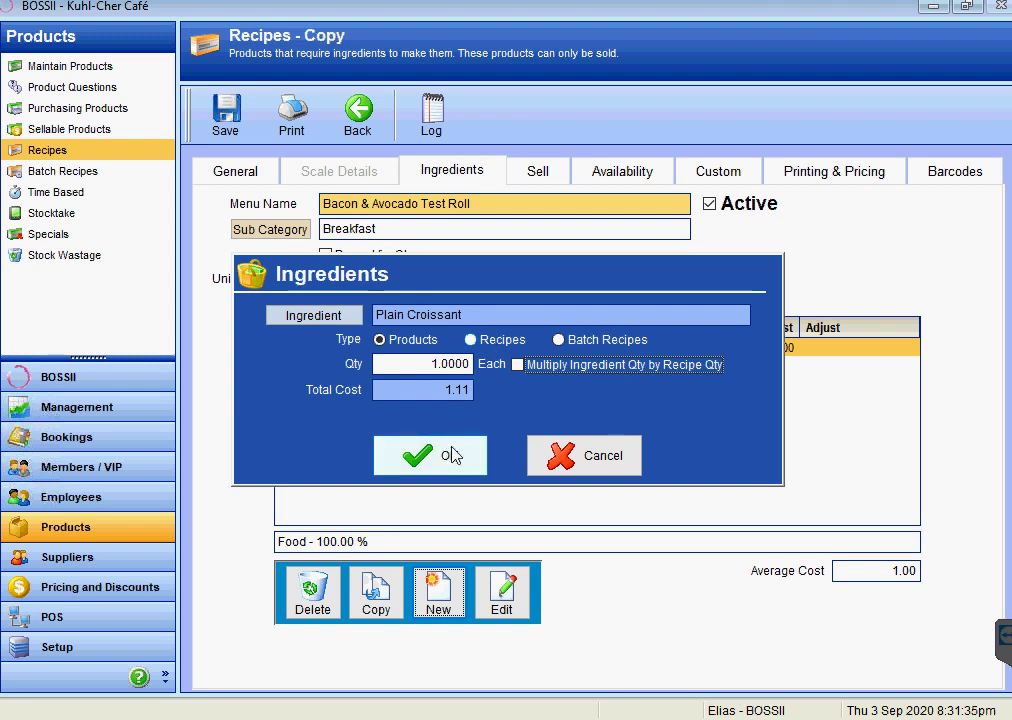
click(452, 456)
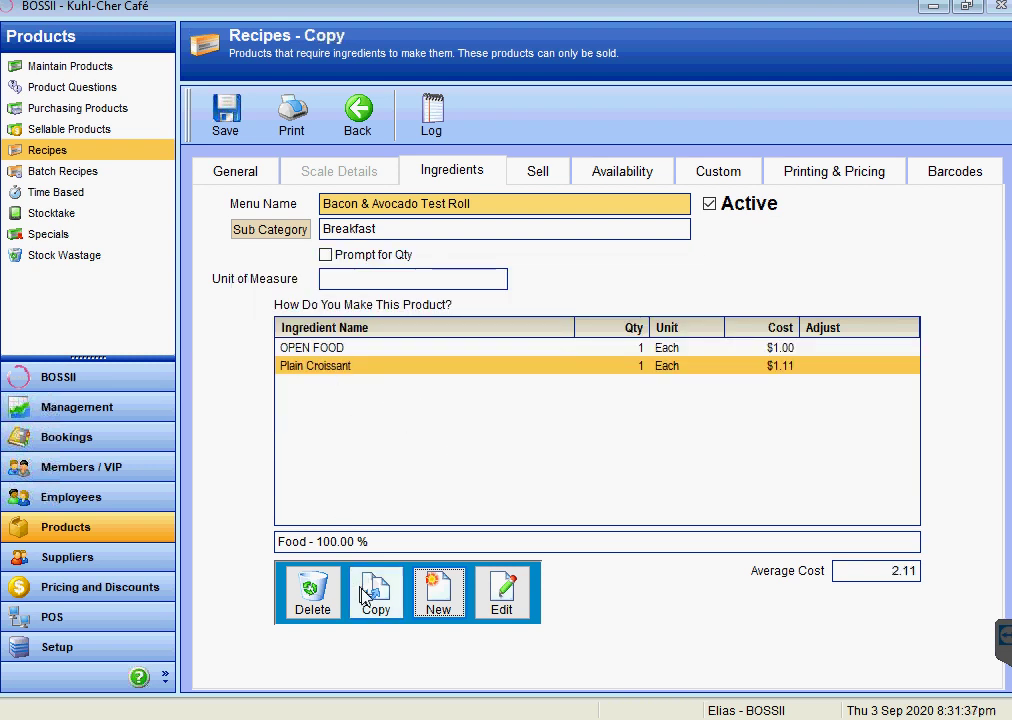
Add Almond Milk with quantity 0.05 to the recipe's ingredients.
click(437, 598)
click(342, 318)
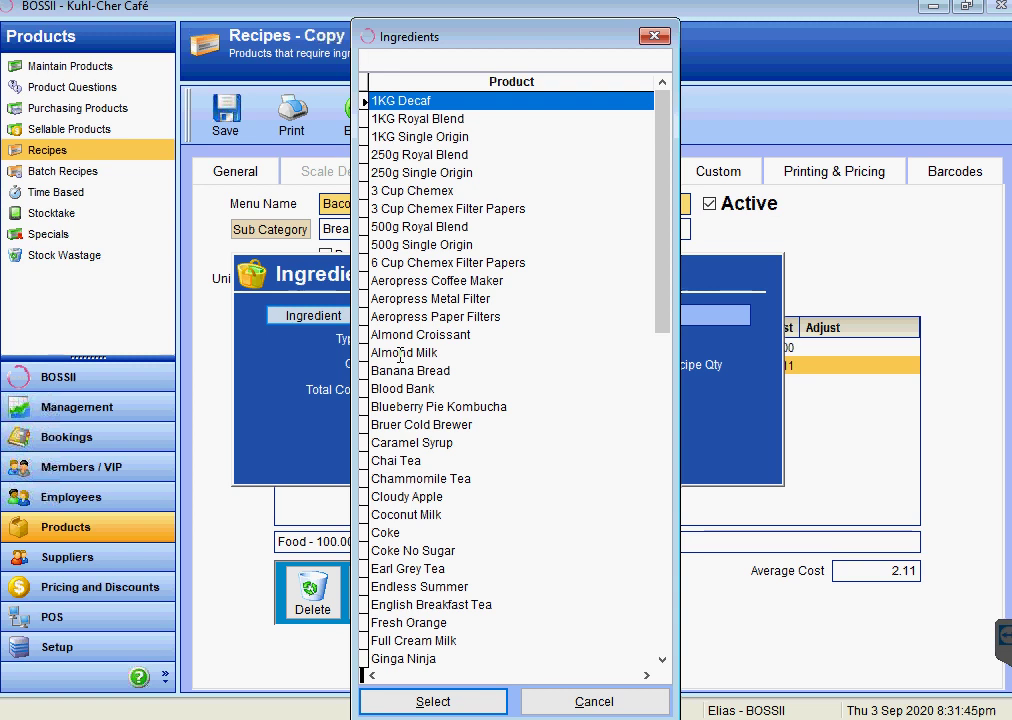
double_click(400, 353)
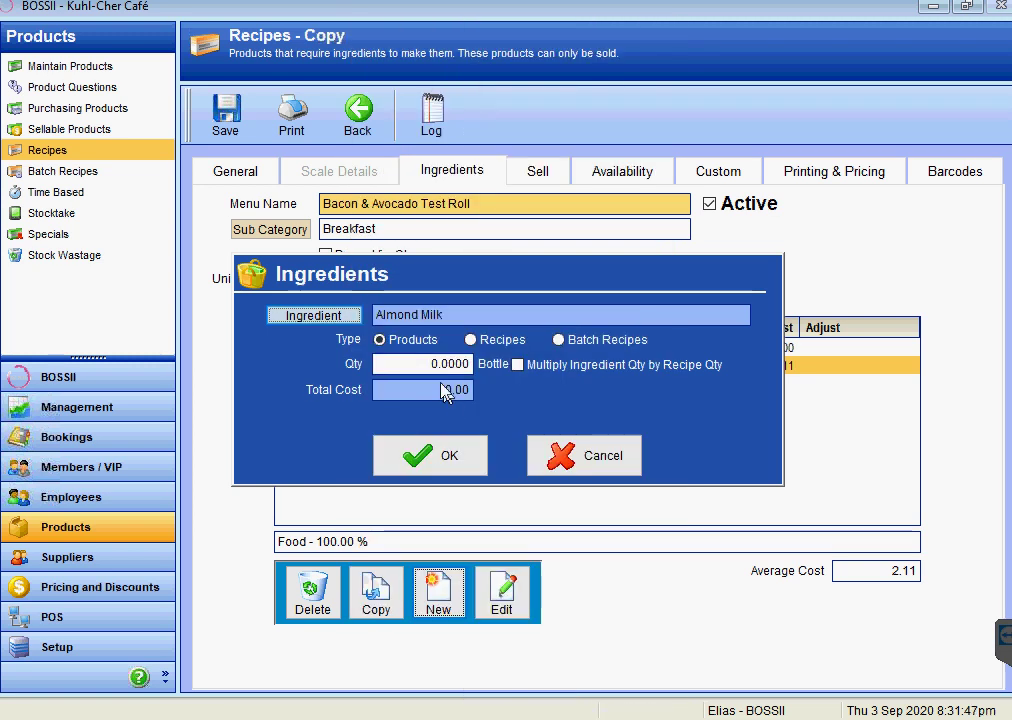
click(429, 366)
text(.01)
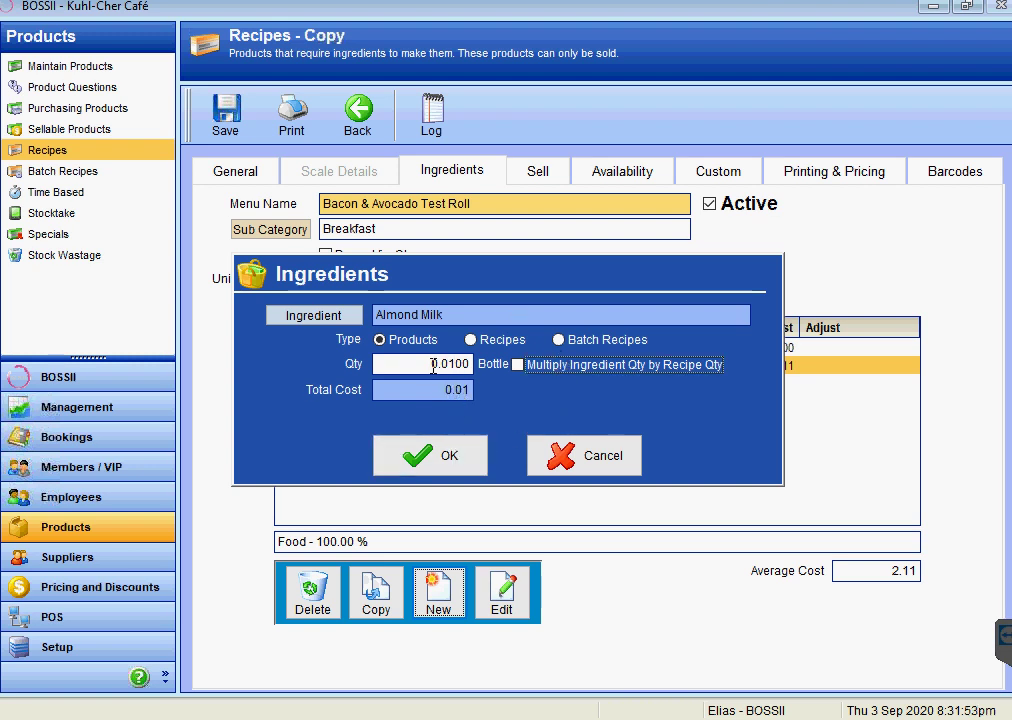
drag(372, 363, 503, 367)
text(.05)
key(Tab)
click(428, 457)
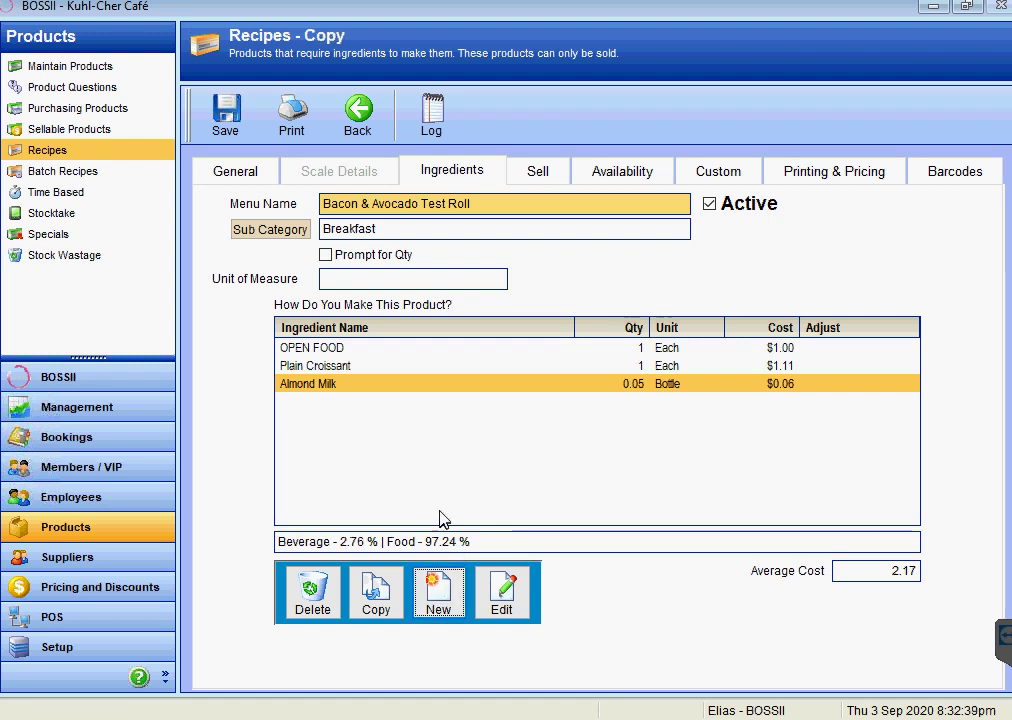
Delete the OPEN FOOD ingredient row and confirm the removal.
click(349, 352)
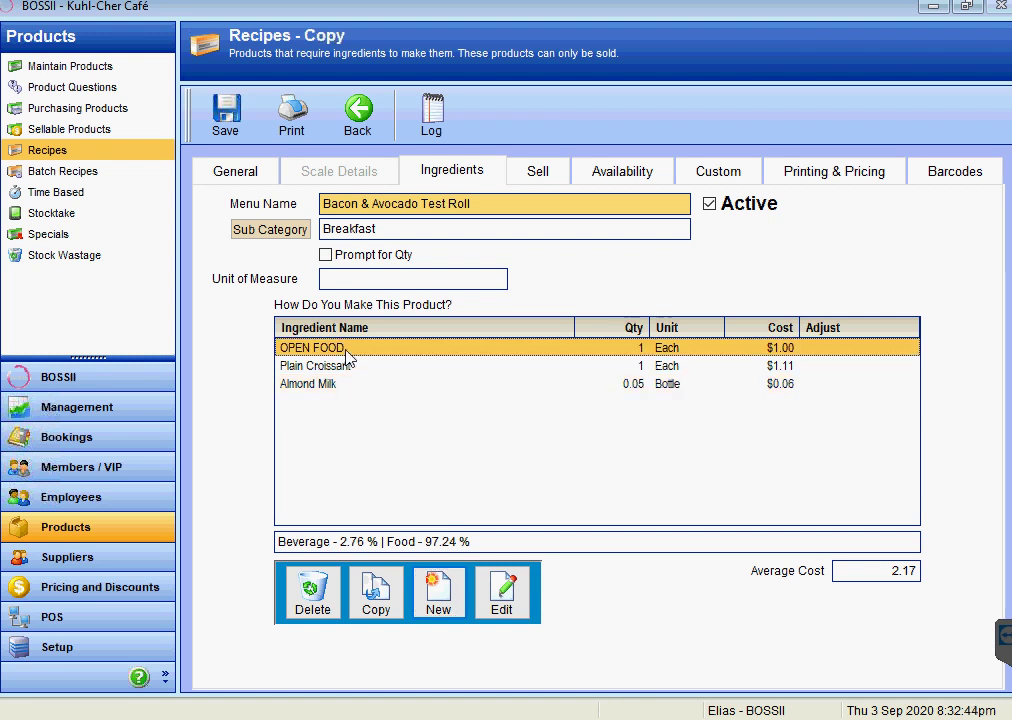
click(312, 597)
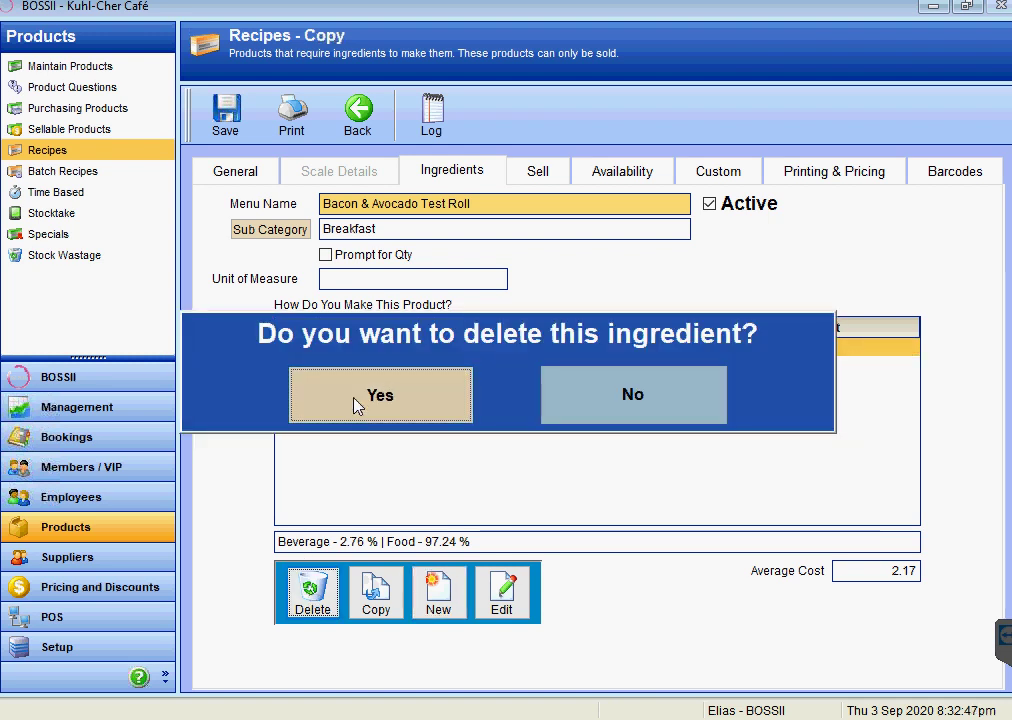
click(356, 403)
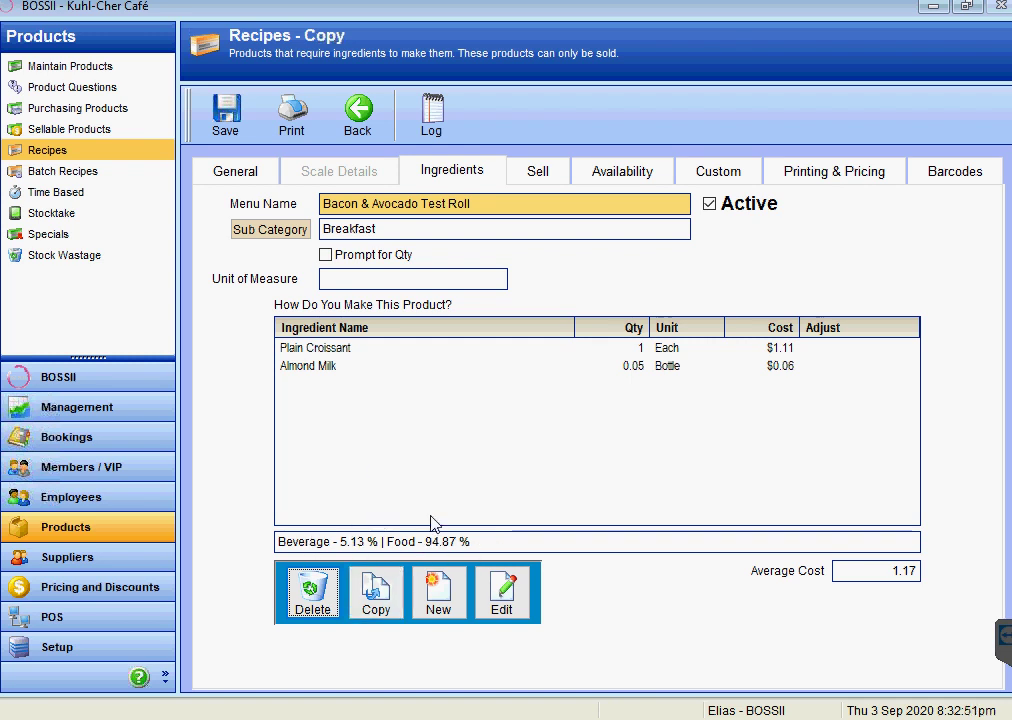
Copy the menu name into the POS, receipt, production, PDA and kiosk descriptions.
click(539, 175)
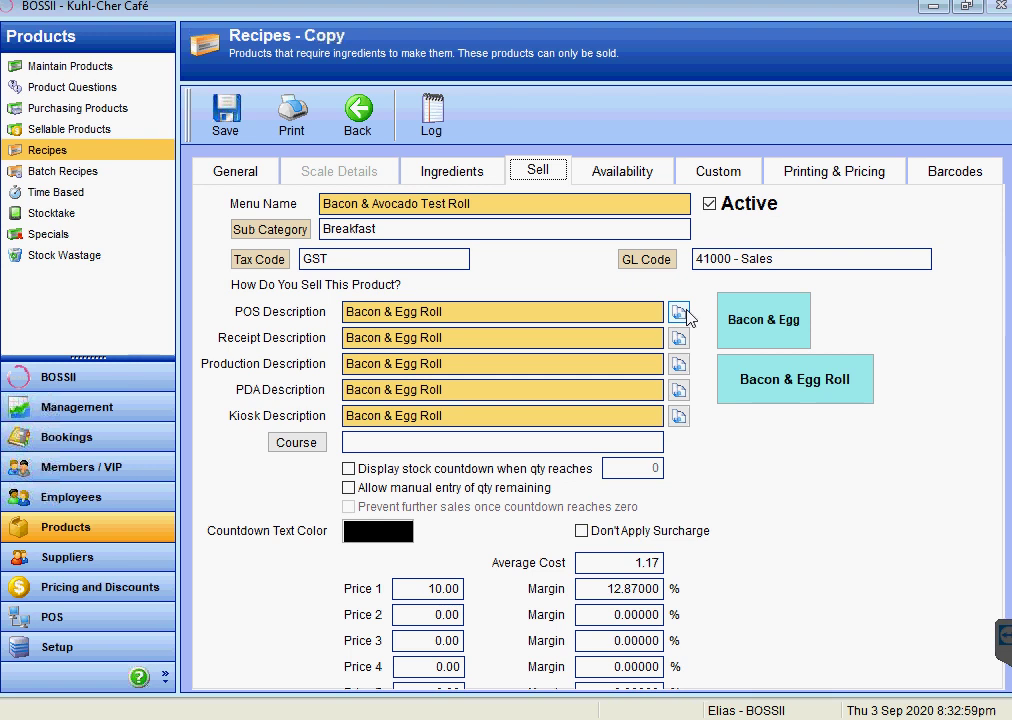
click(392, 204)
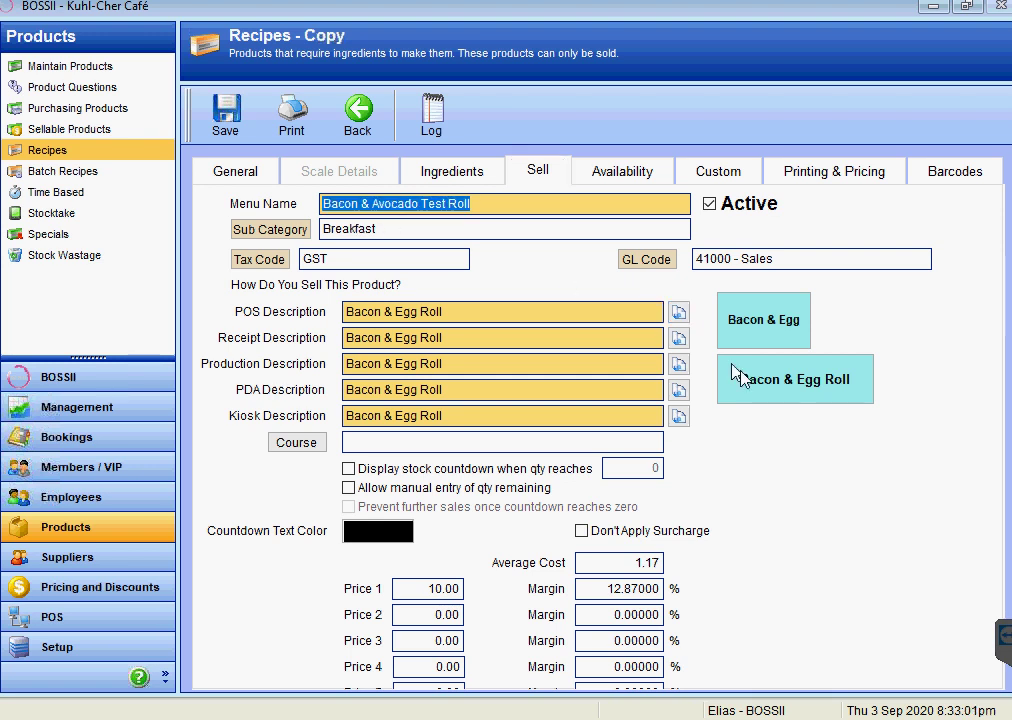
click(679, 311)
click(679, 338)
click(679, 364)
click(679, 390)
click(679, 416)
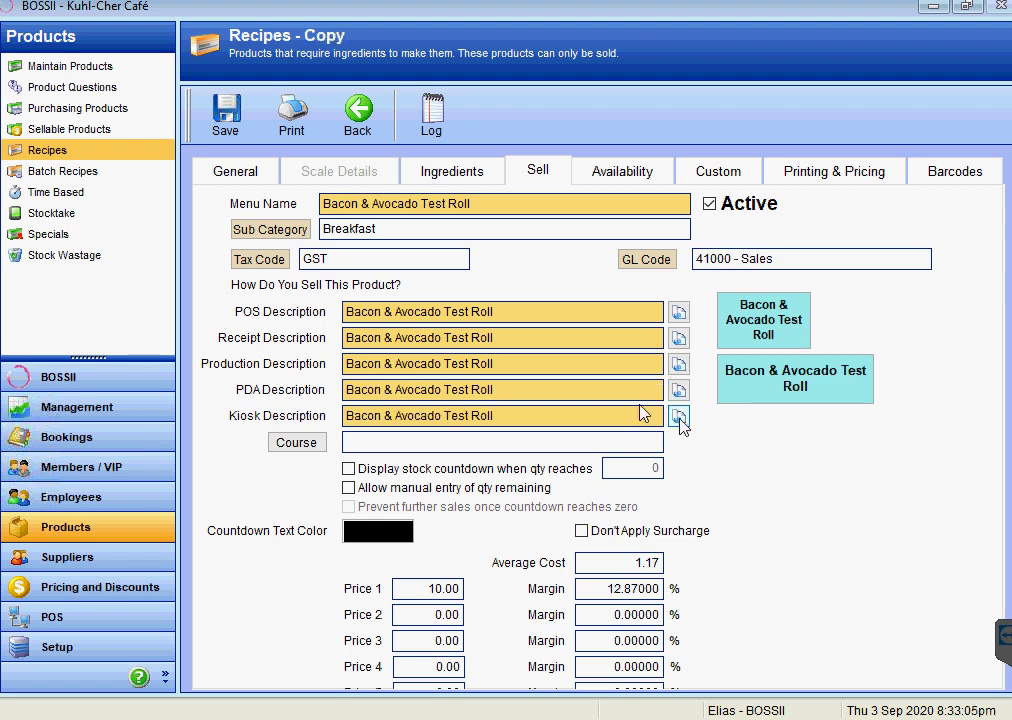
Check that all five descriptions read 'Bacon & Avocado Test Roll'.
click(406, 316)
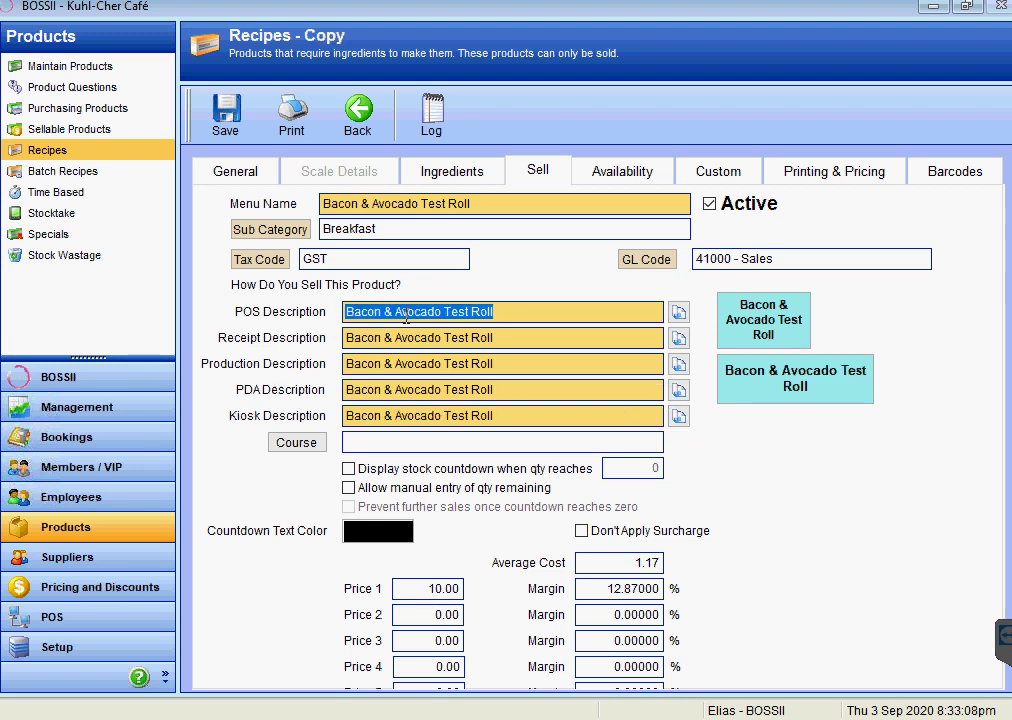
click(501, 335)
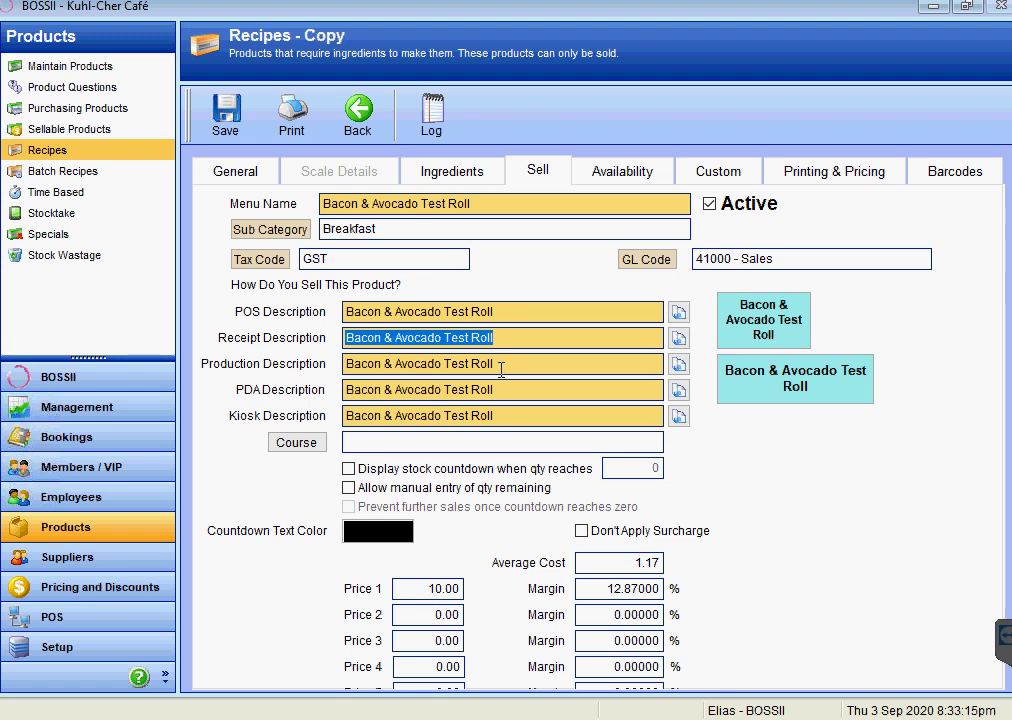
click(502, 362)
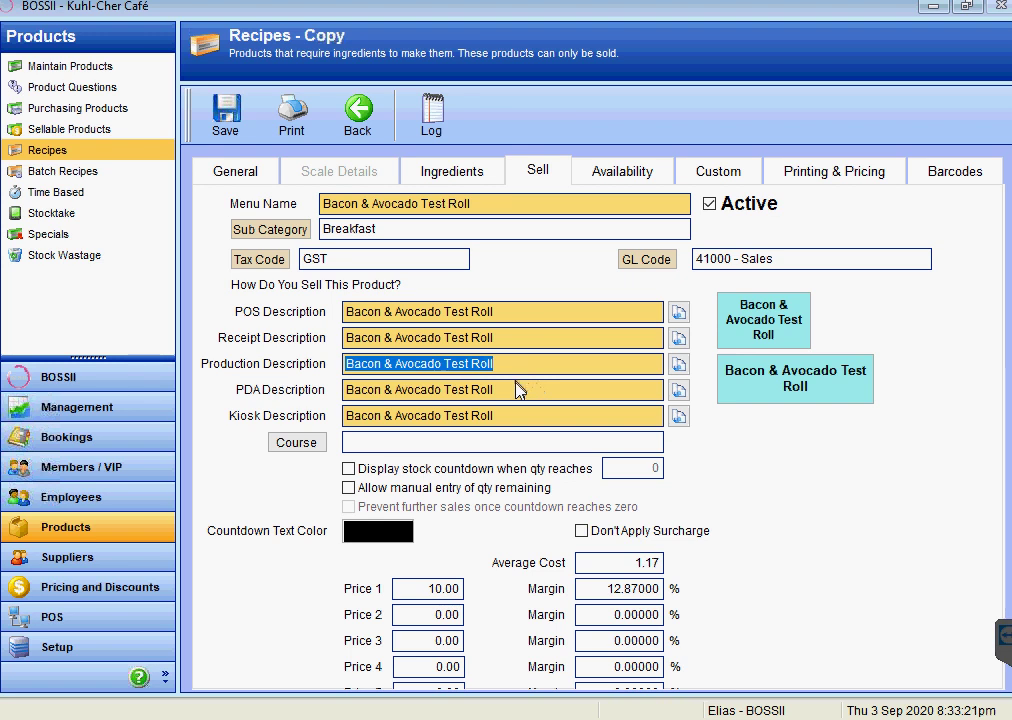
click(497, 389)
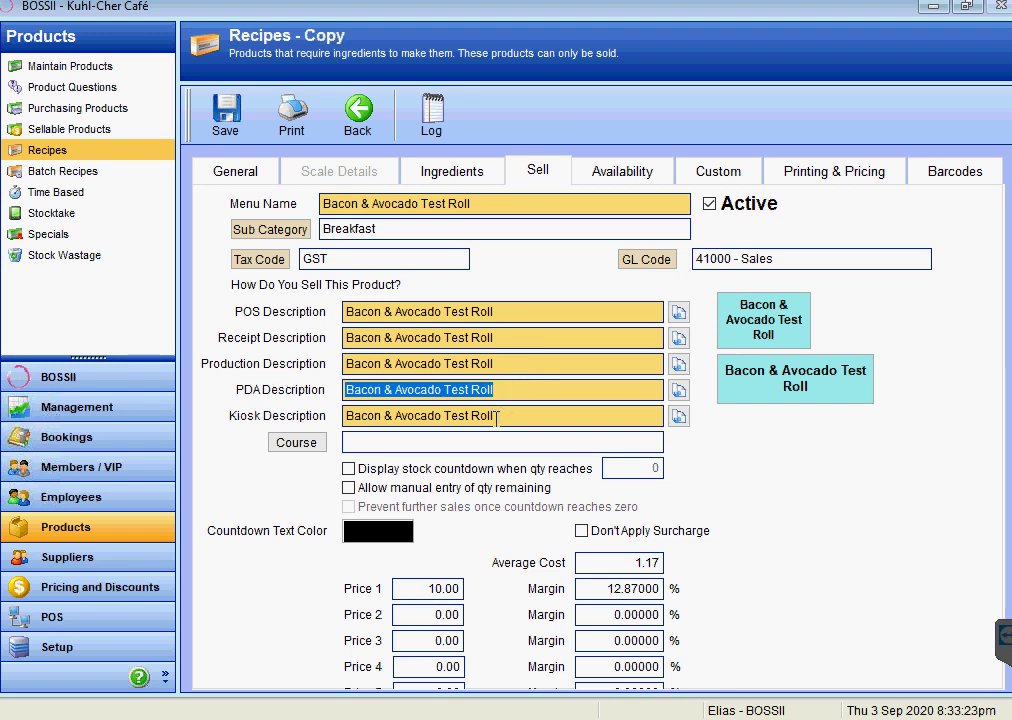
click(505, 417)
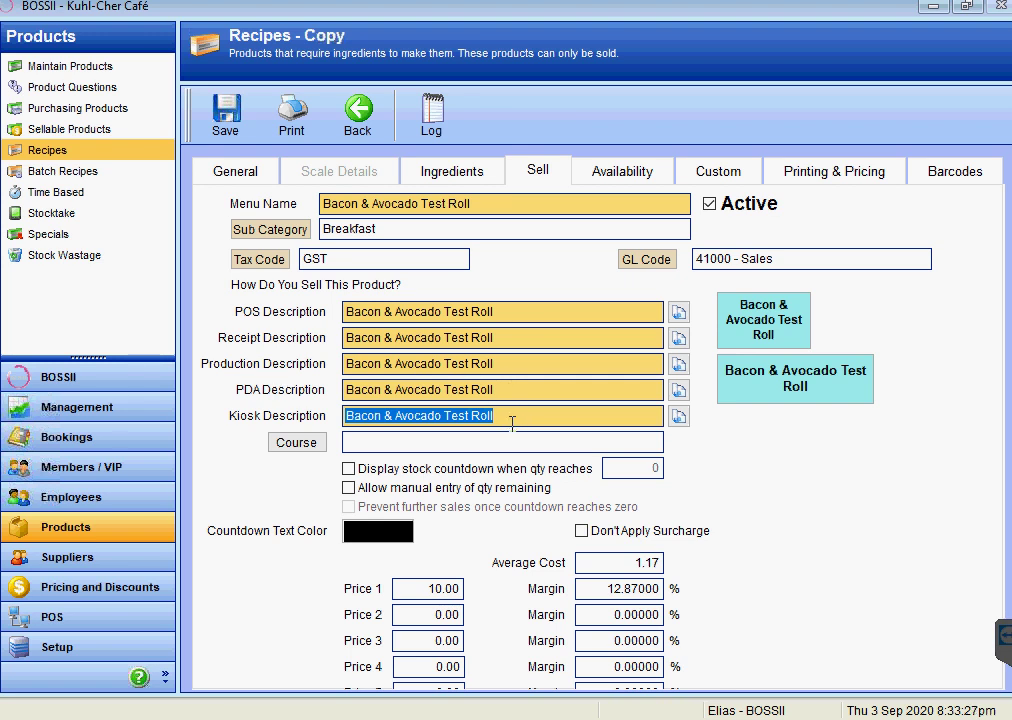
Set the course to Mains and enable a stock countdown of 7.
click(309, 450)
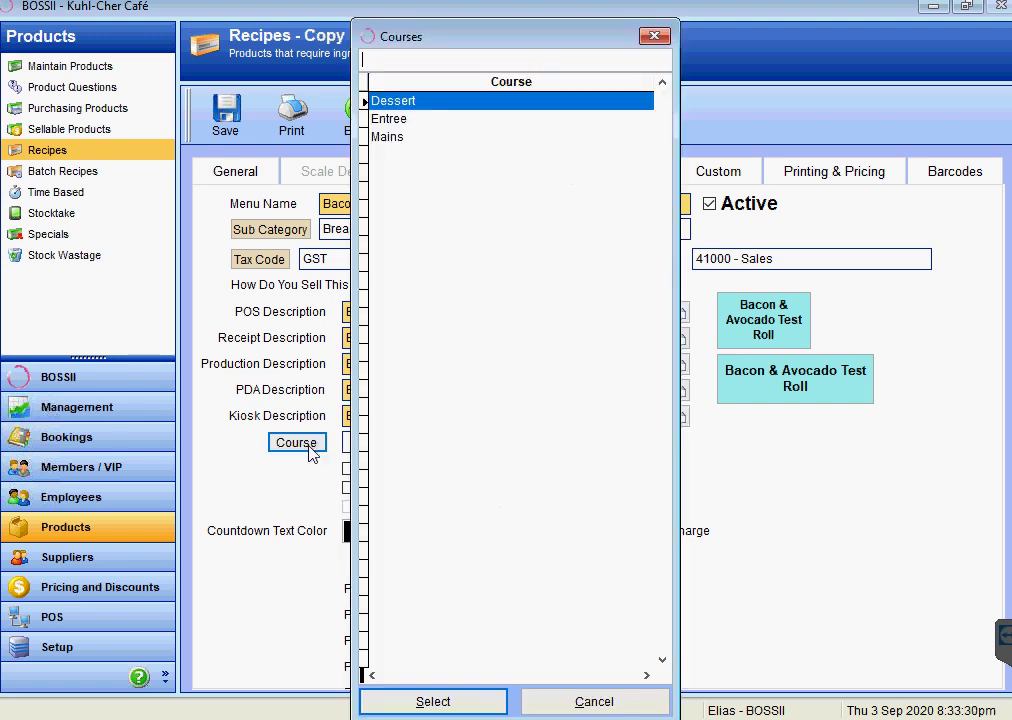
double_click(389, 137)
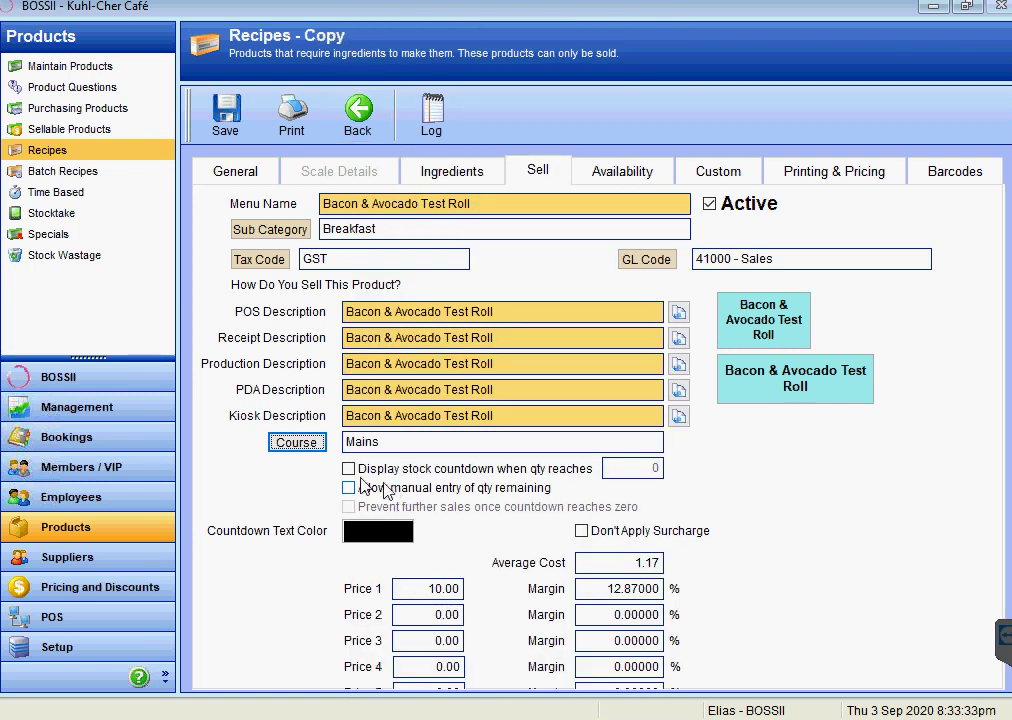
click(348, 469)
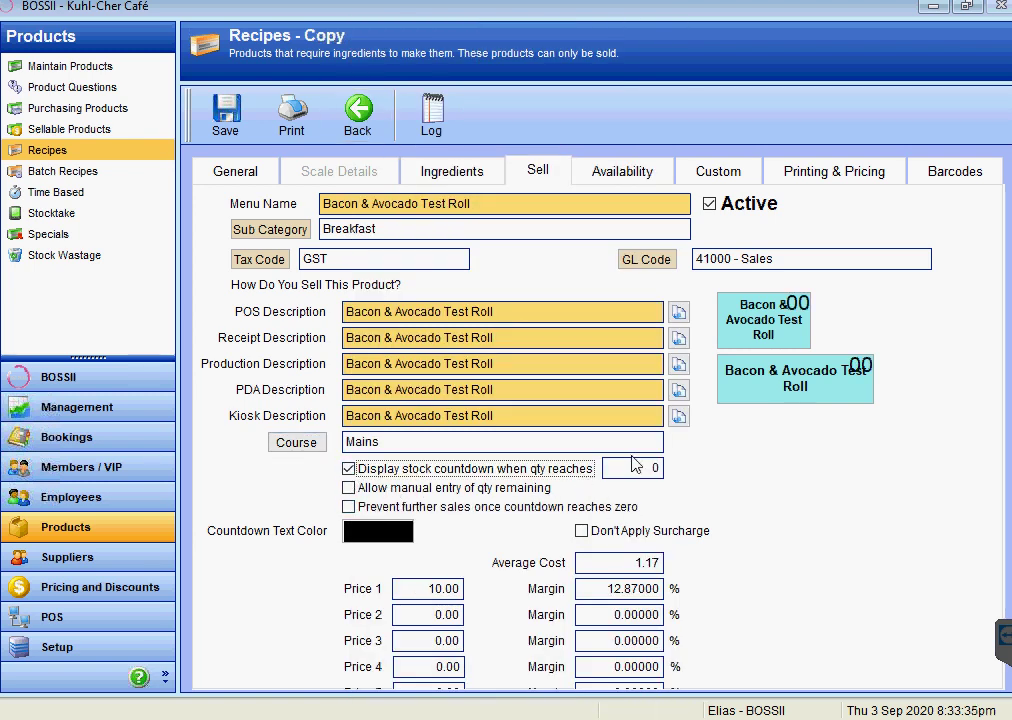
click(628, 468)
double_click(677, 473)
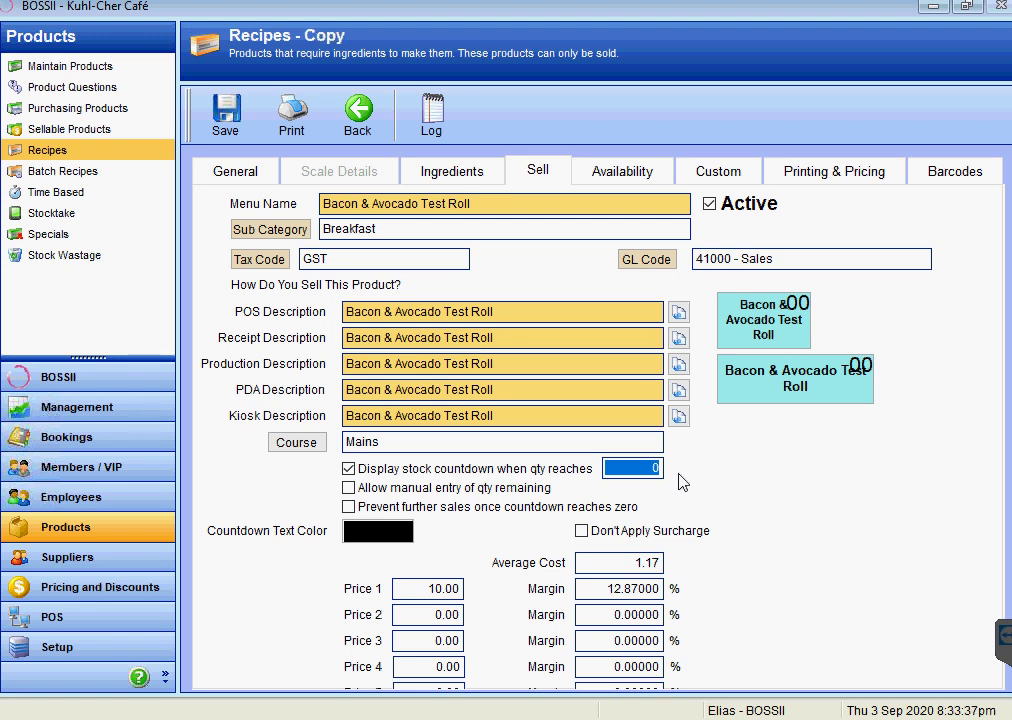
text(7)
key(Tab)
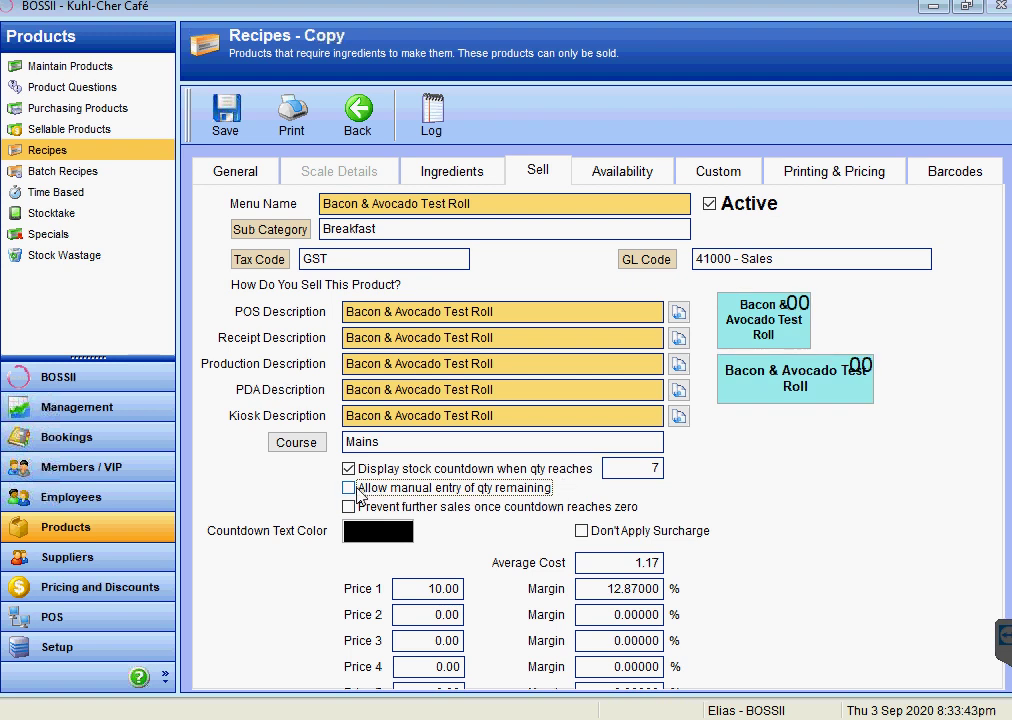
Allow manual entry of quantity remaining, keep the countdown at 7, and prevent sales at zero.
click(357, 487)
double_click(639, 468)
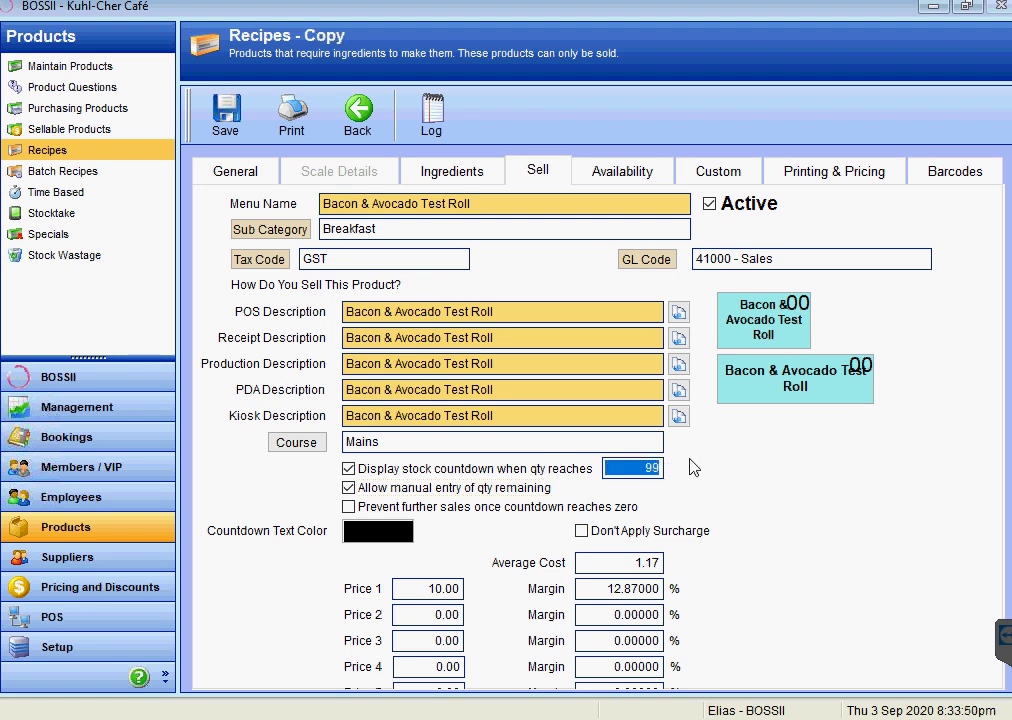
text(7)
key(Tab)
key(Tab)
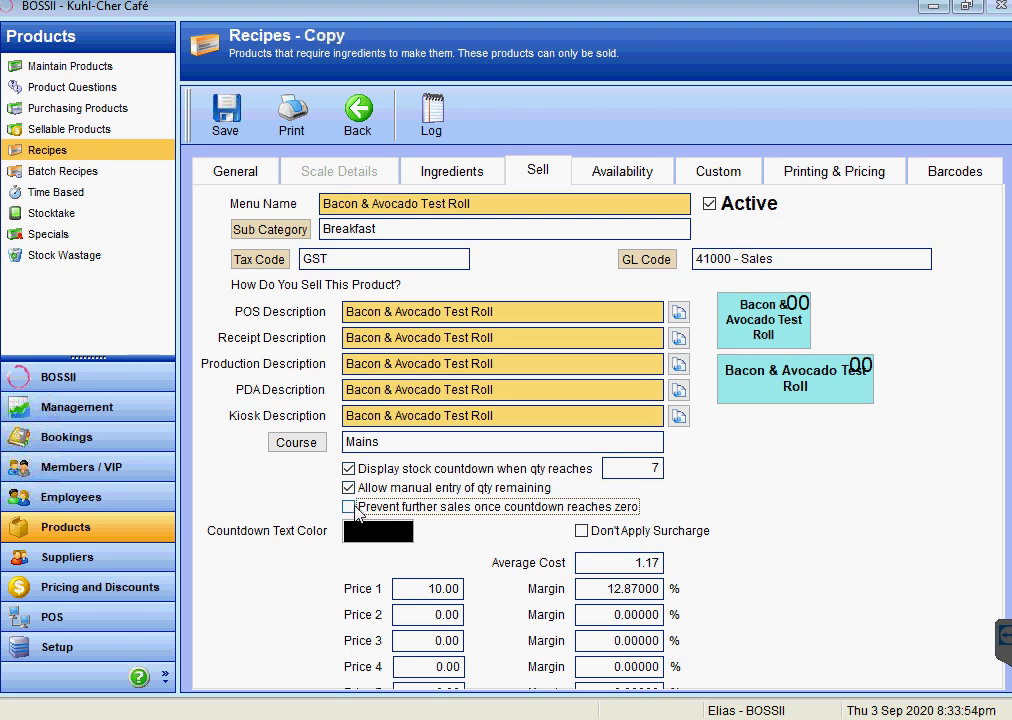
click(352, 507)
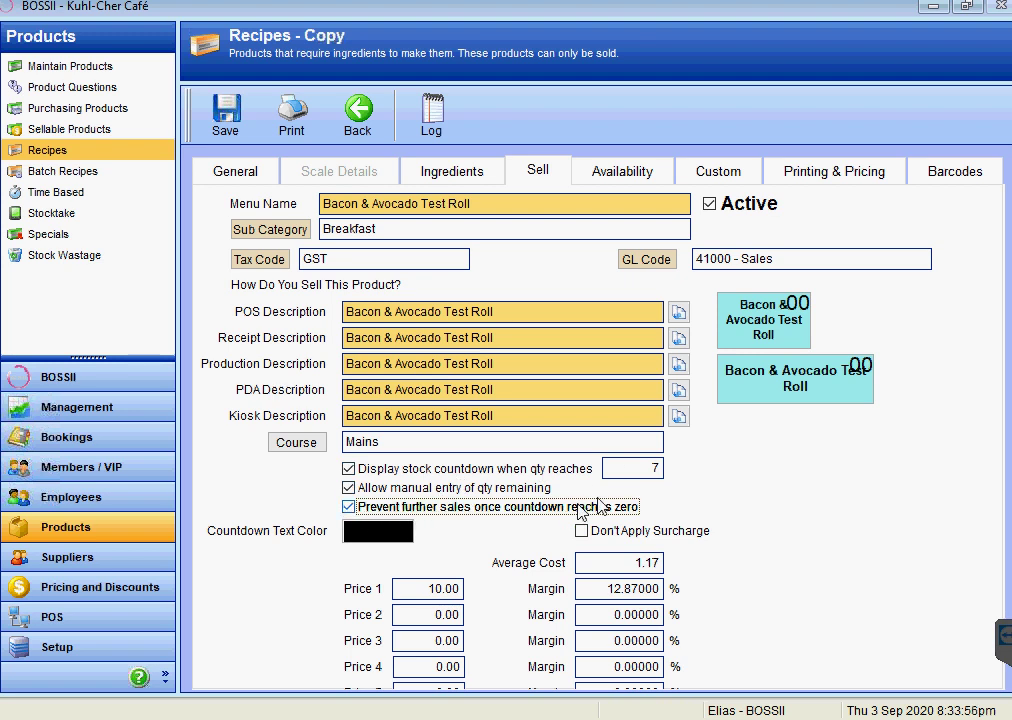
Settle Price 1 at 6.90 after trying 15 and a 20% margin.
click(442, 592)
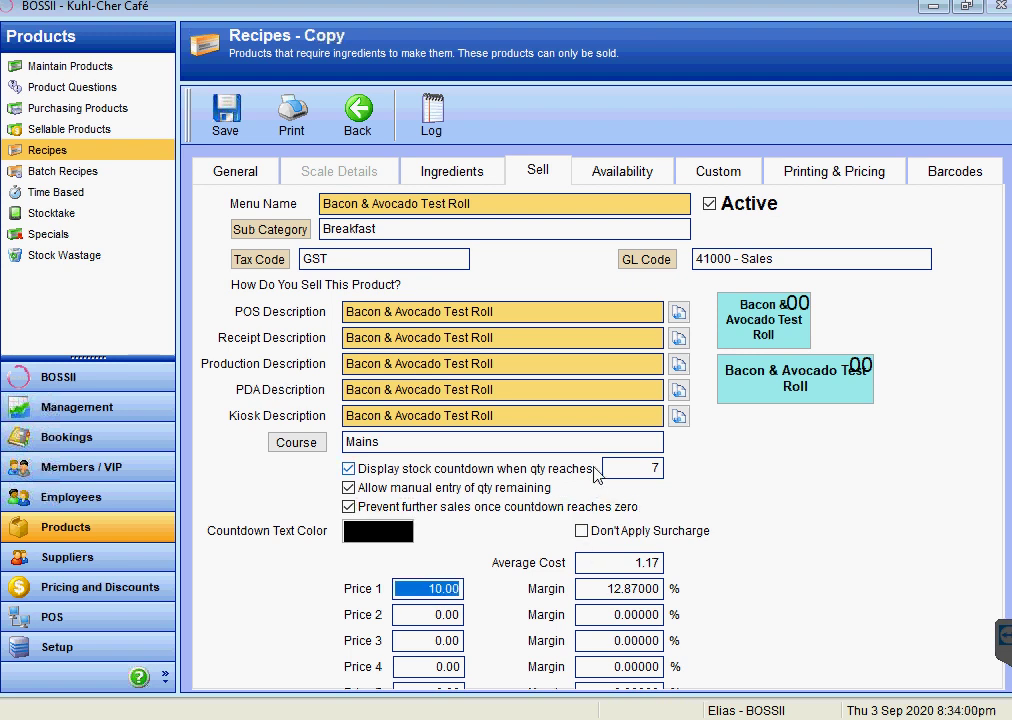
text(15 .)
key(Tab)
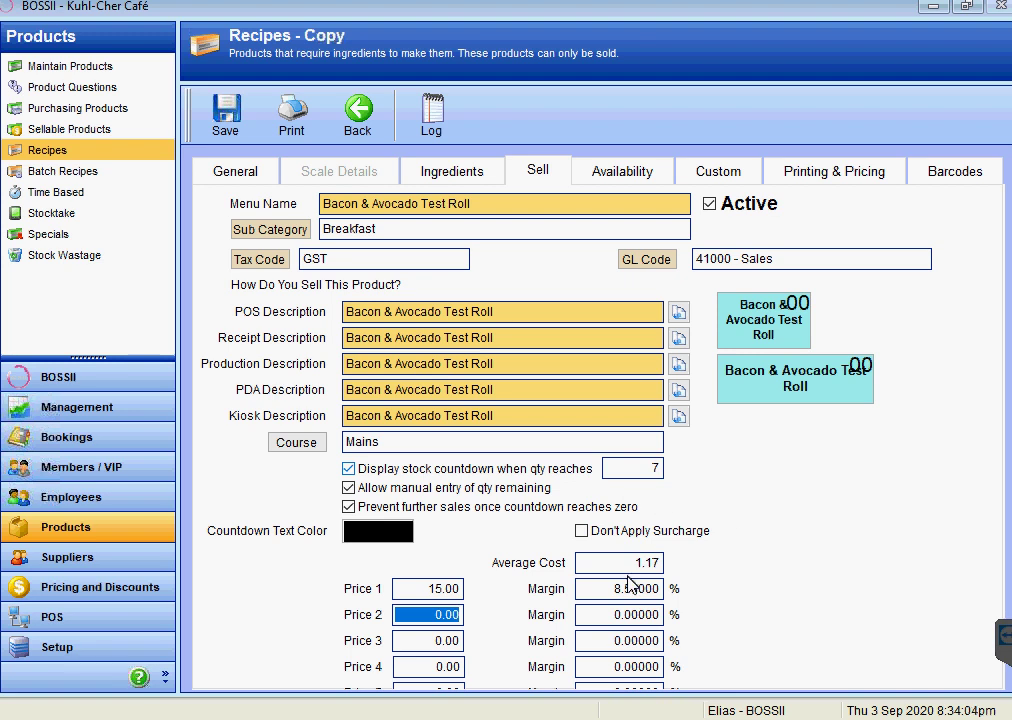
click(613, 591)
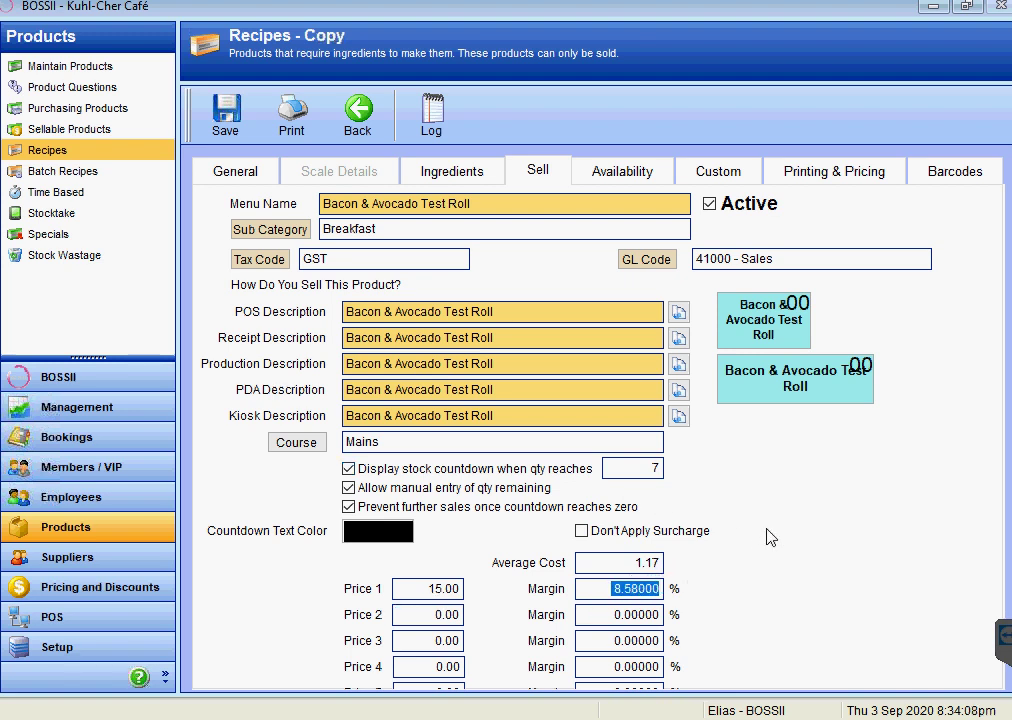
click(669, 570)
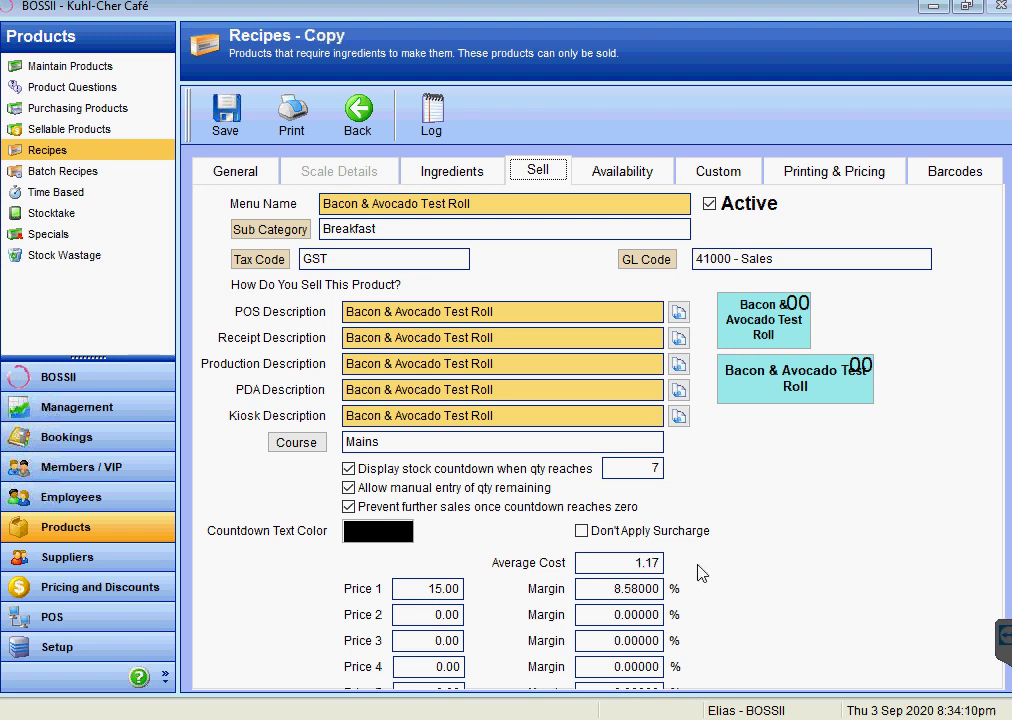
click(580, 590)
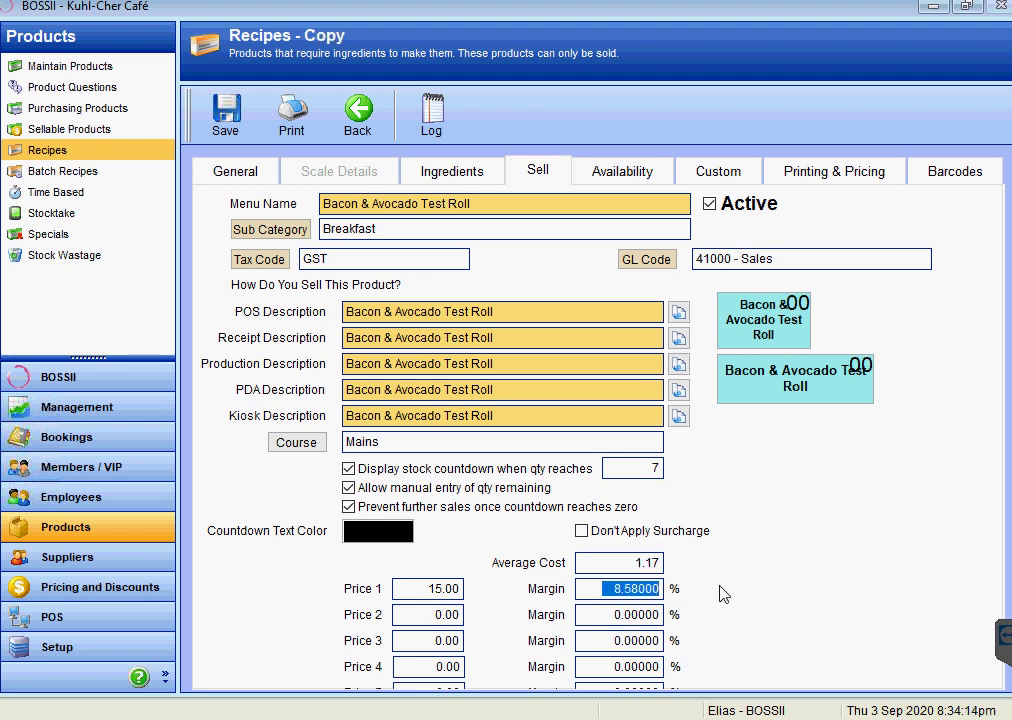
text(2,0 .)
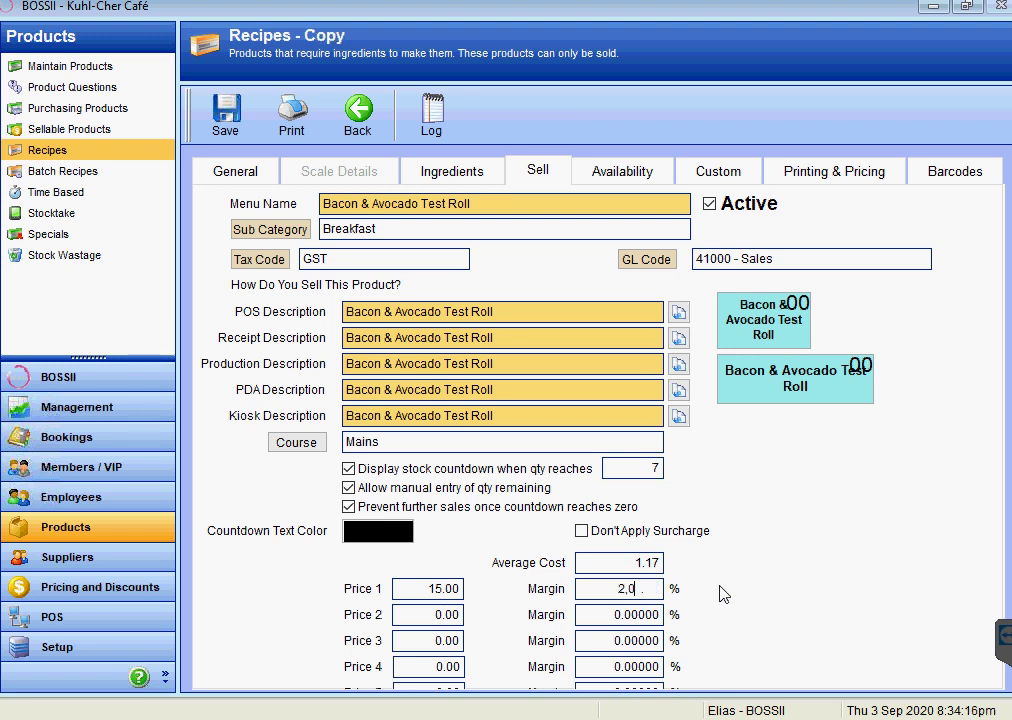
key(Tab)
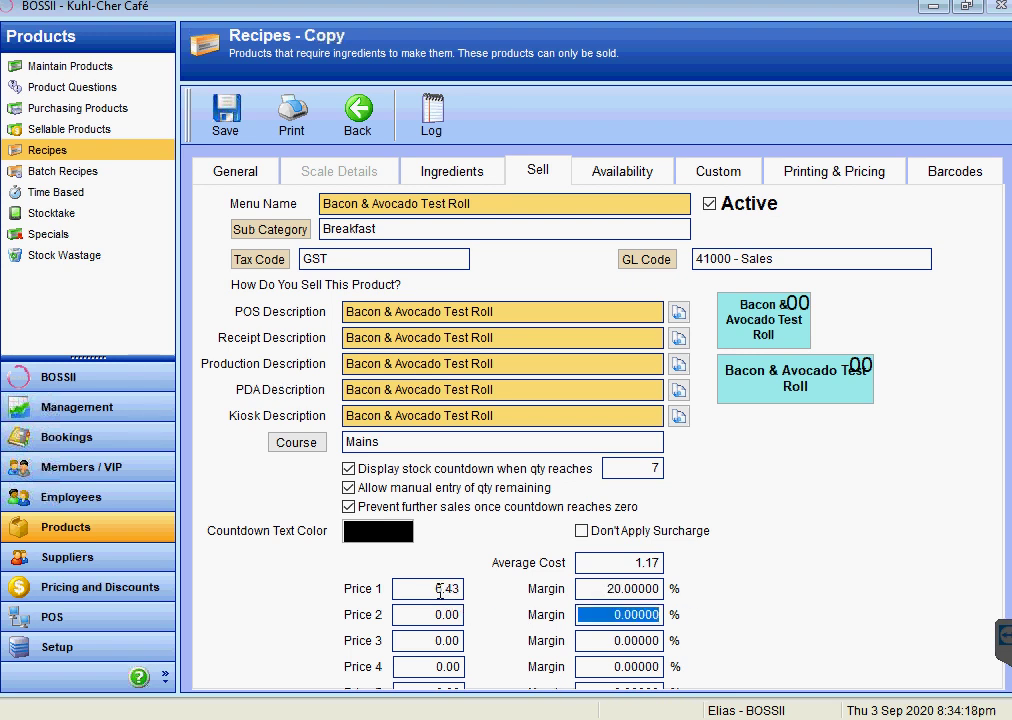
click(403, 590)
text(6.9)
key(Return)
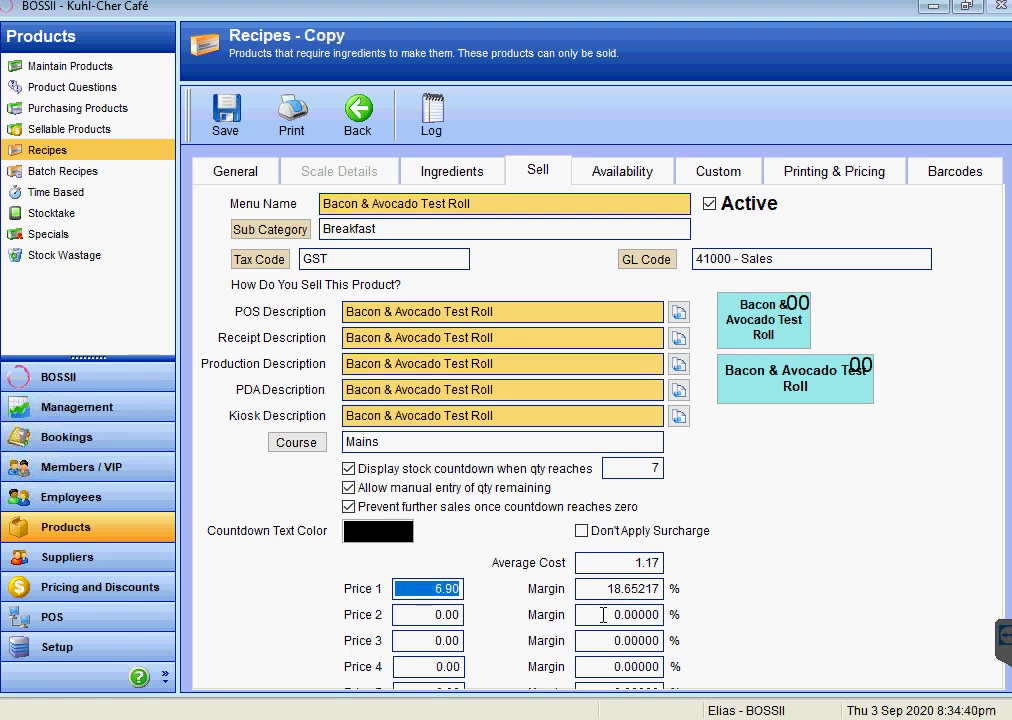
Review the Availability, Custom, Printing & Pricing and Barcodes tabs, then return to Sell.
click(621, 176)
click(730, 177)
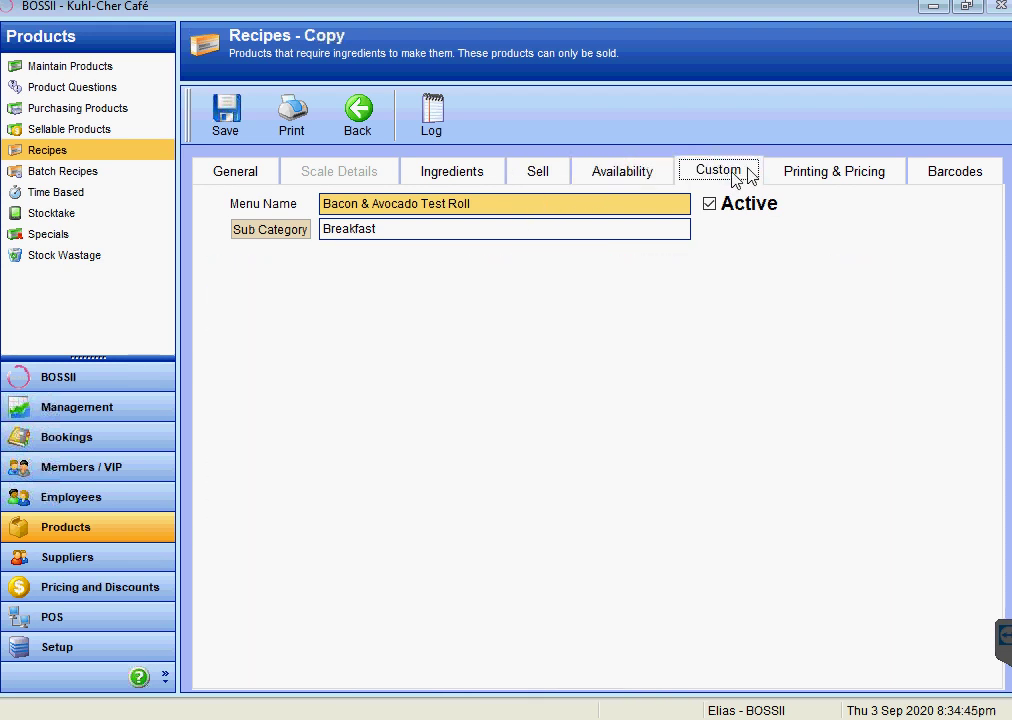
click(803, 171)
click(946, 176)
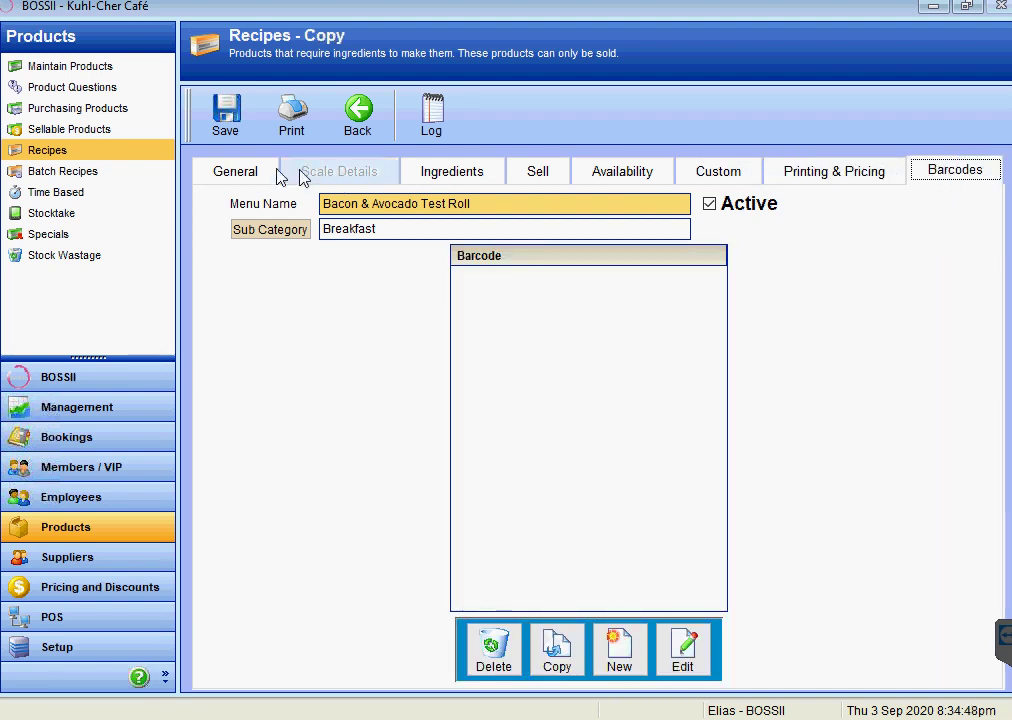
click(548, 172)
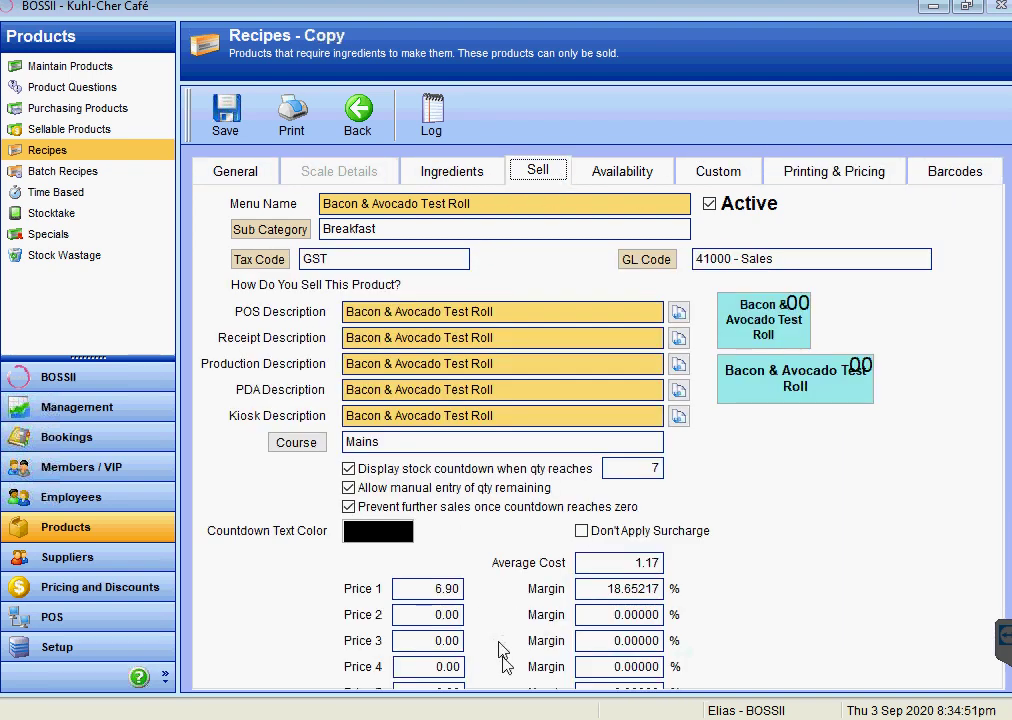
Save the recipe and select the new Bacon & Avocado Test Roll row in the list.
click(213, 111)
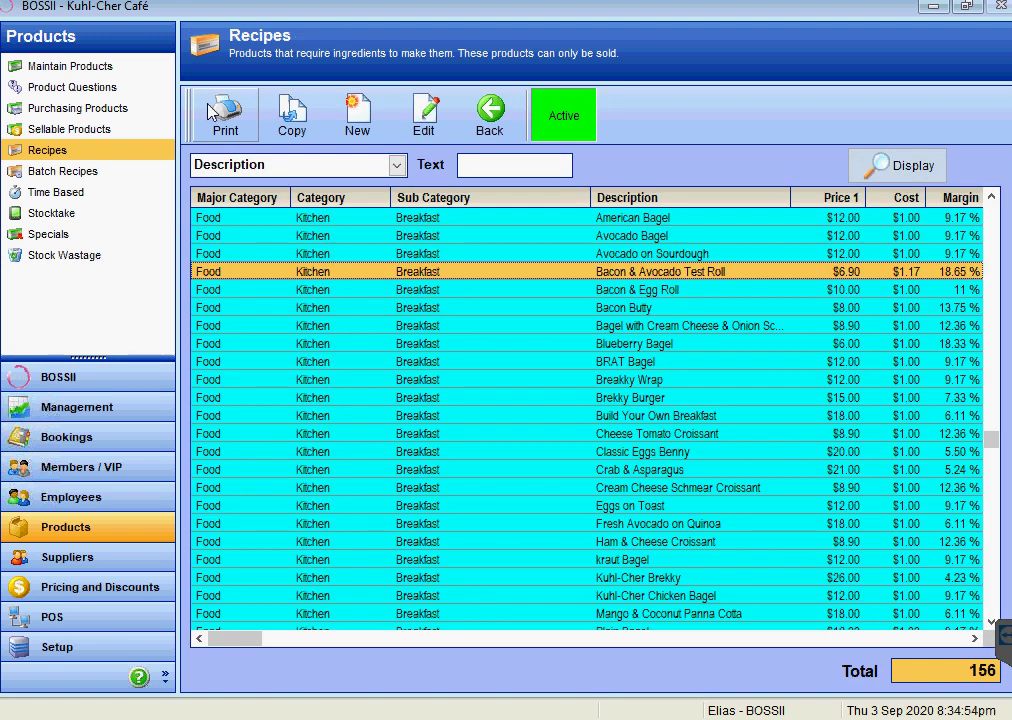
click(650, 291)
click(650, 276)
Open 'test layout June 2020' in POS Button Setup for editing, accepting the live-layout warning.
click(95, 627)
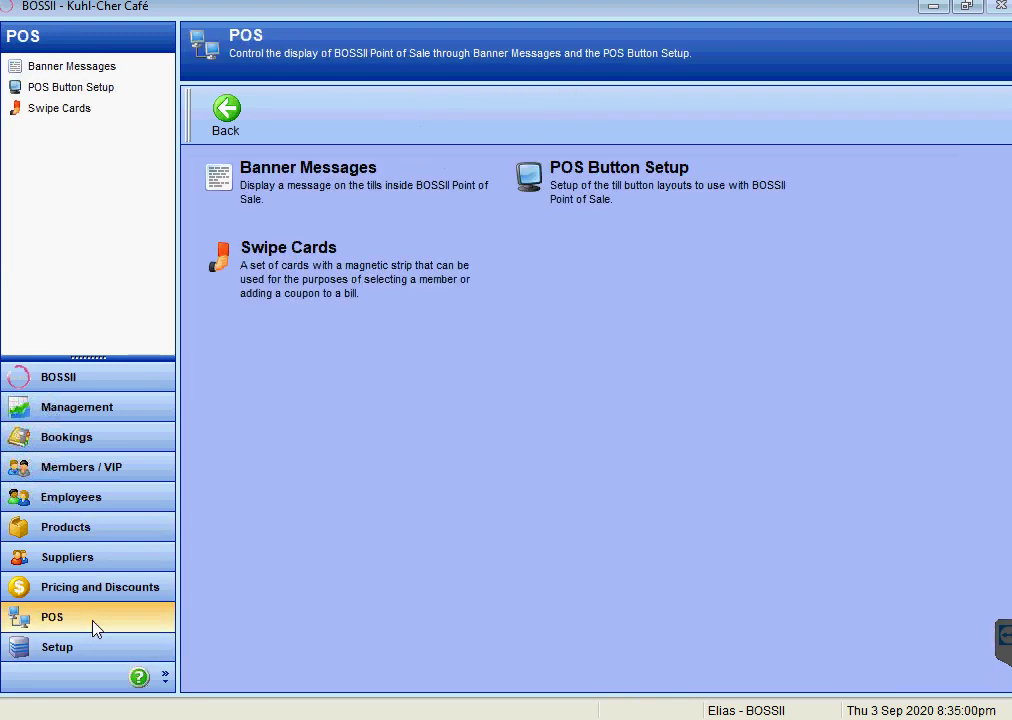
click(585, 197)
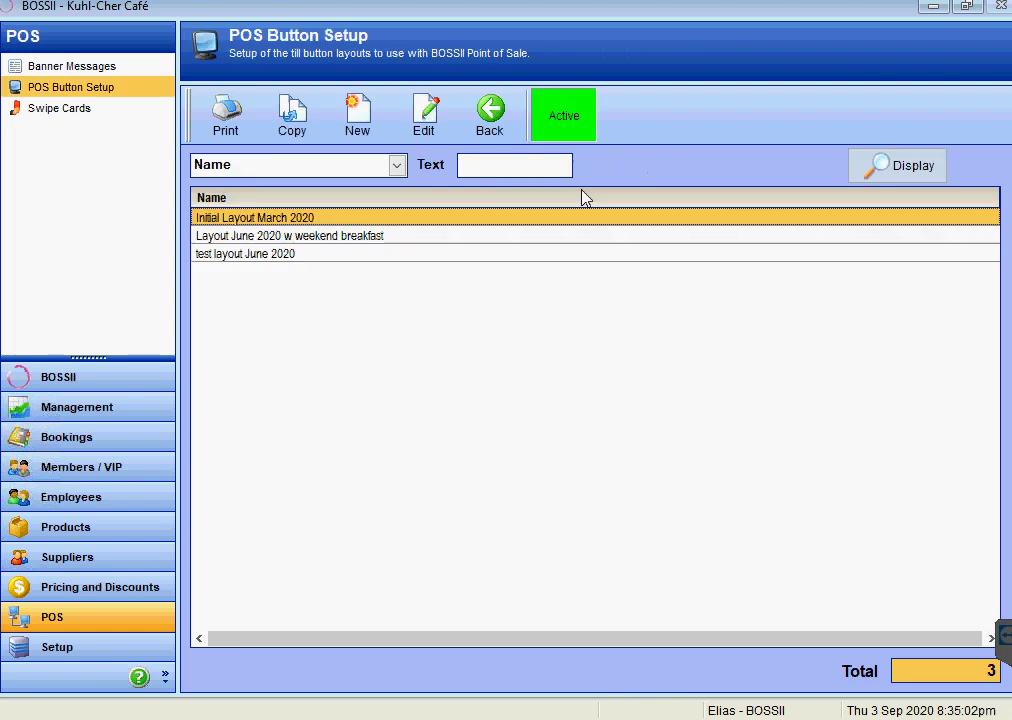
click(258, 256)
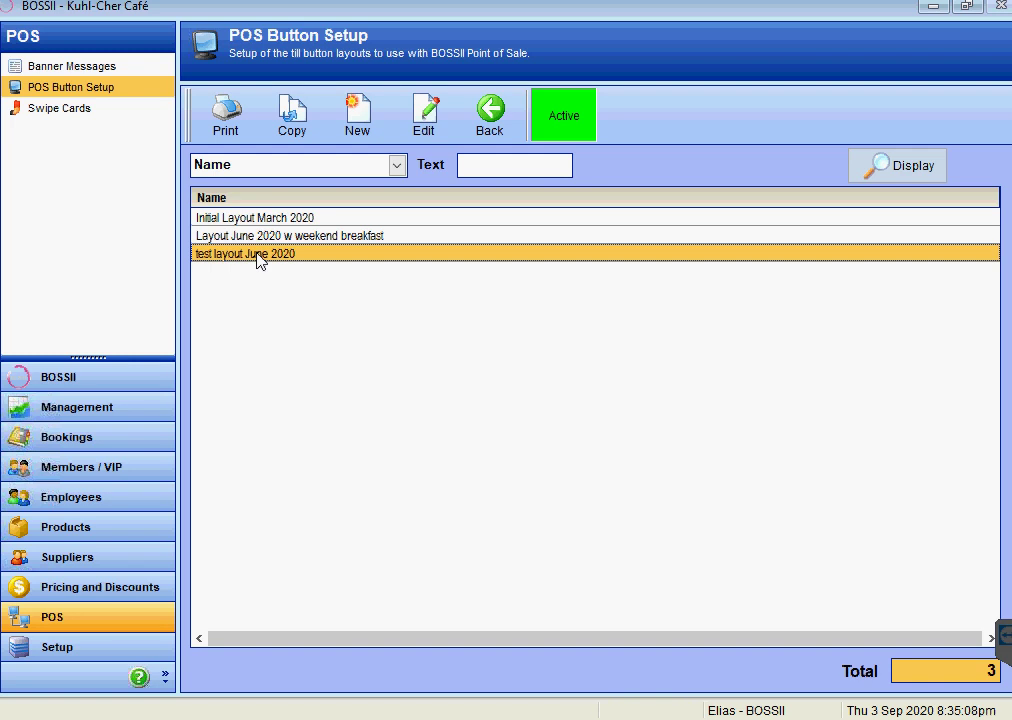
click(424, 115)
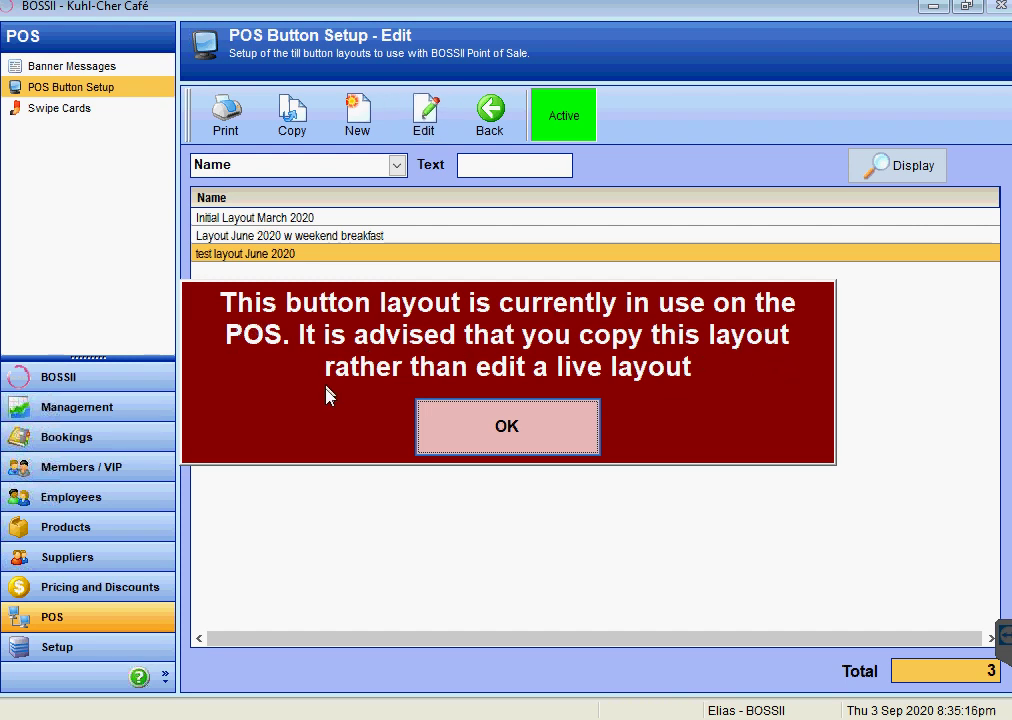
click(493, 428)
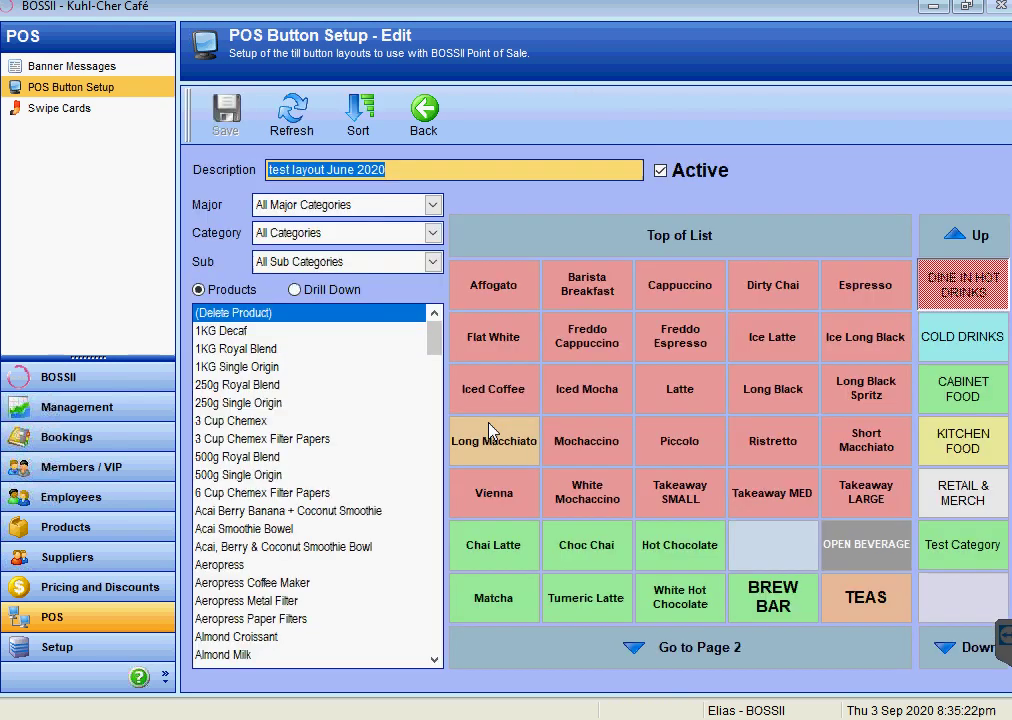
On the KITCHEN FOOD page, filter products to Major Food, Category Kitchen, Sub Breakfast.
click(985, 444)
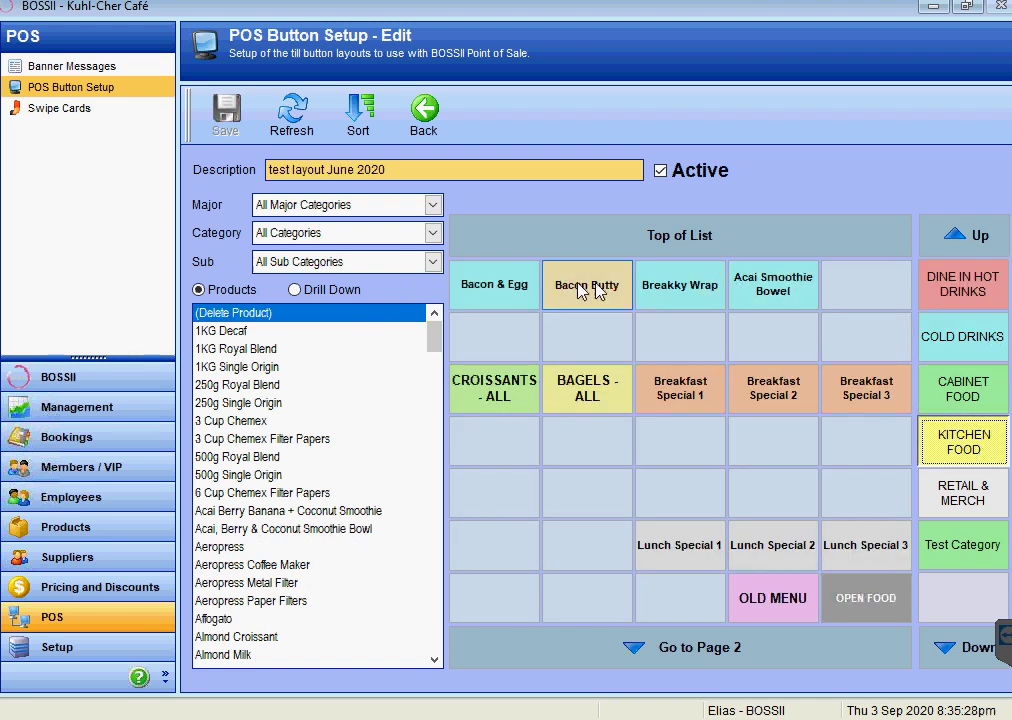
click(433, 205)
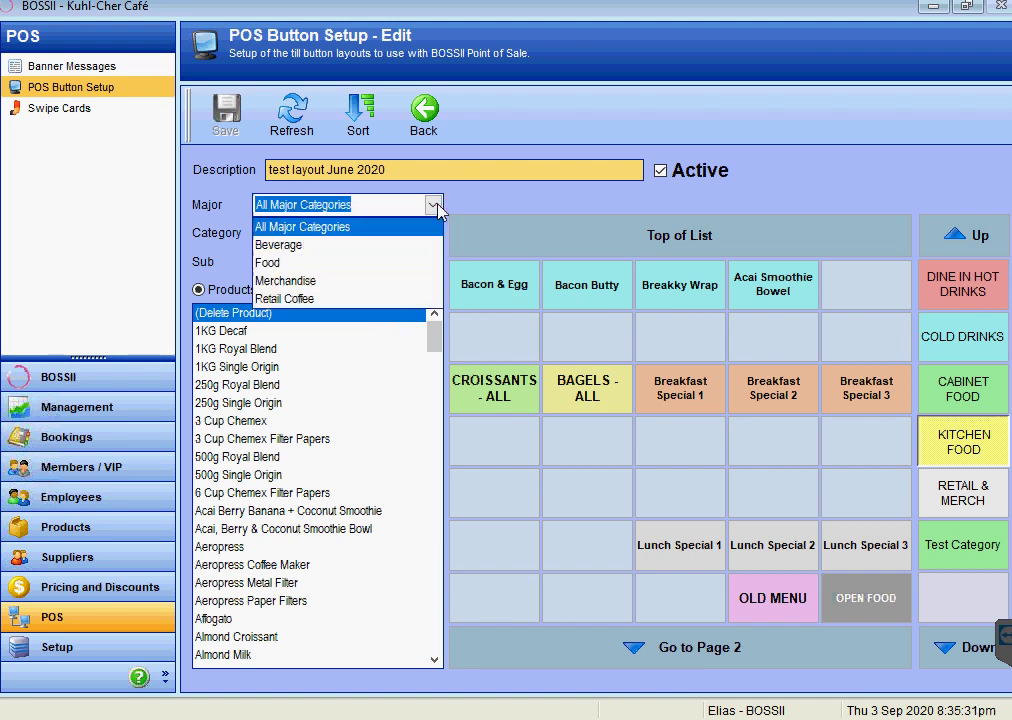
click(280, 262)
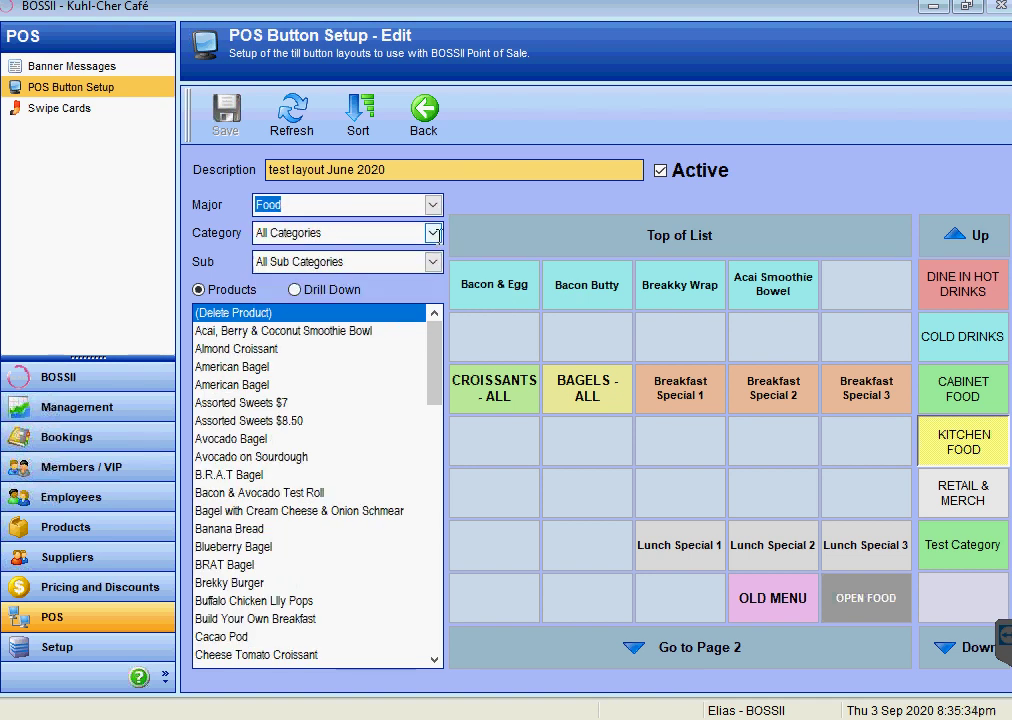
click(405, 233)
click(285, 290)
click(434, 262)
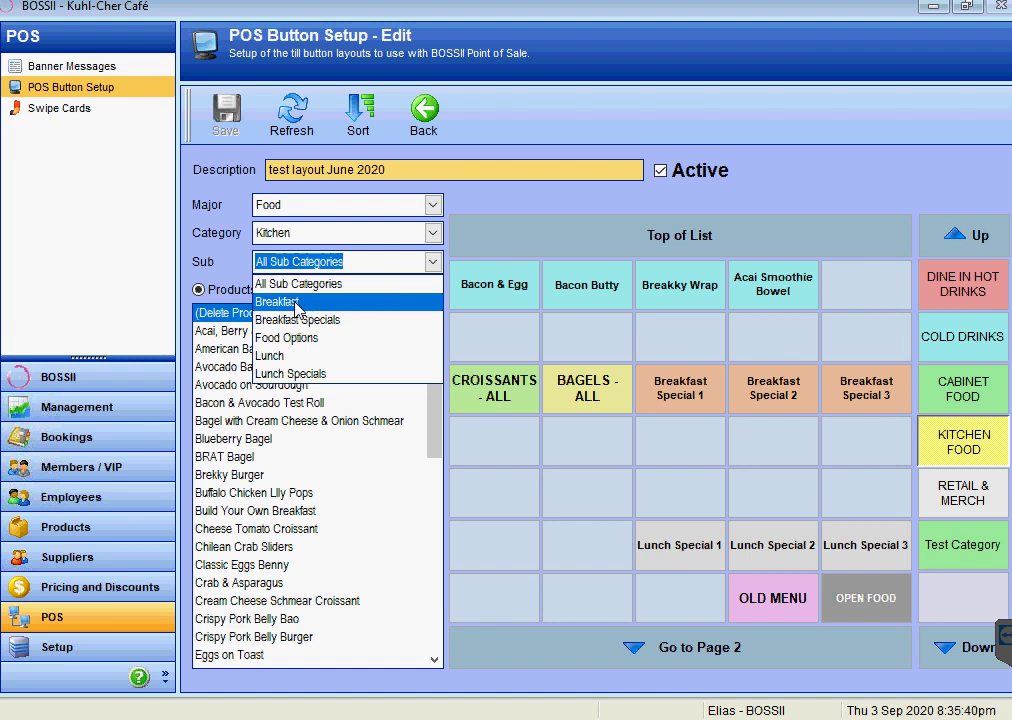
click(292, 301)
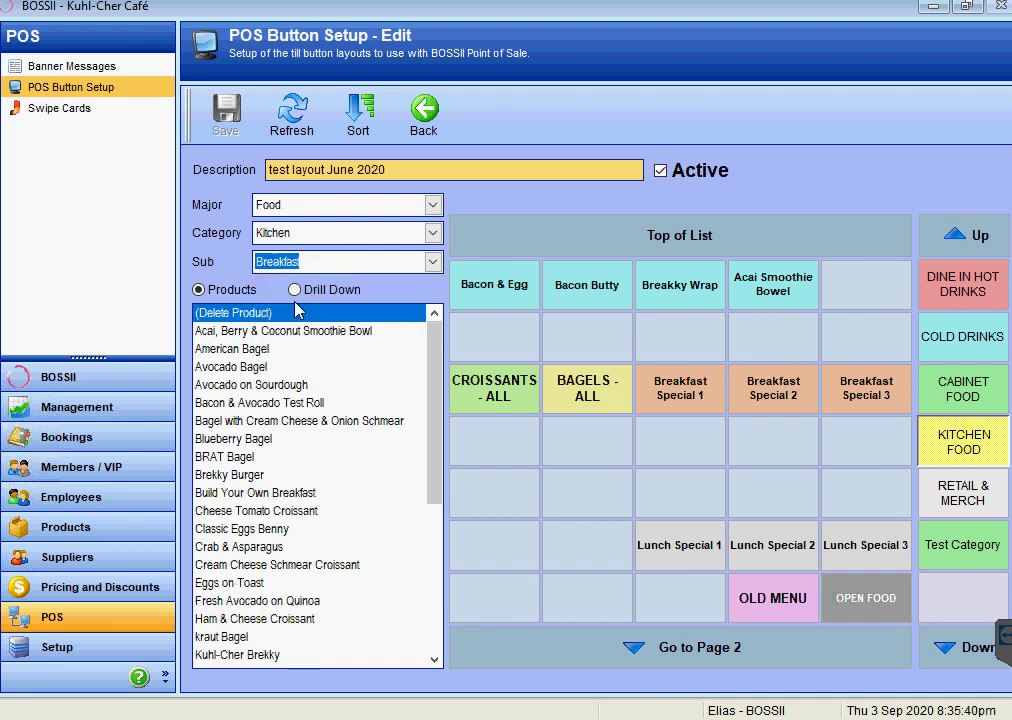
Place Bacon & Avocado Test Roll on the empty first-row button.
click(248, 404)
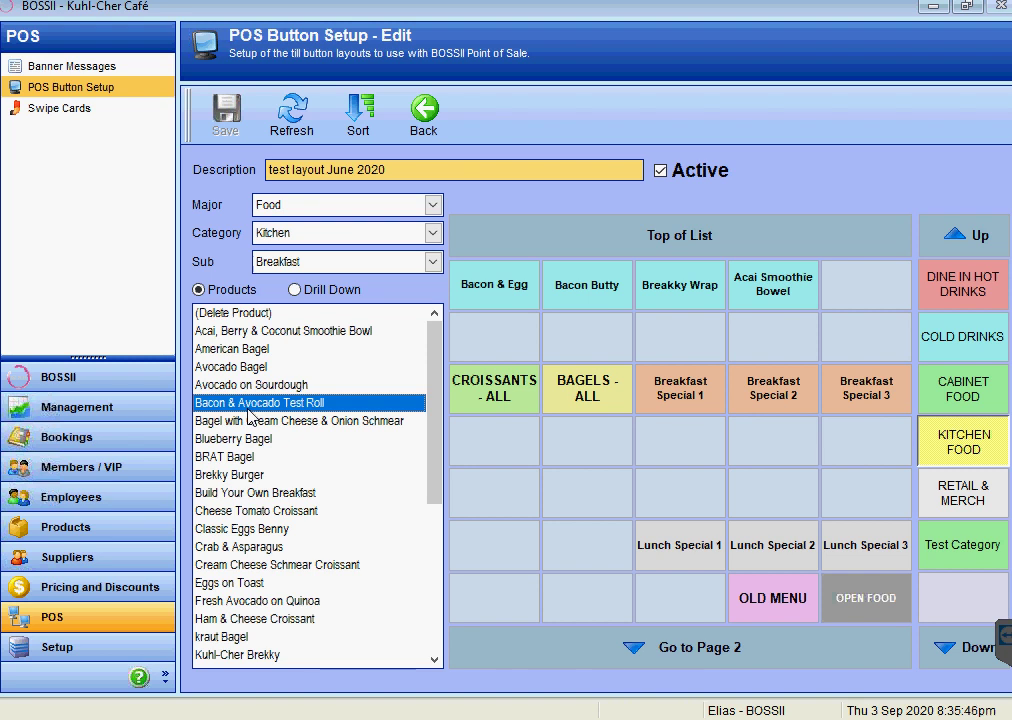
drag(249, 414, 876, 292)
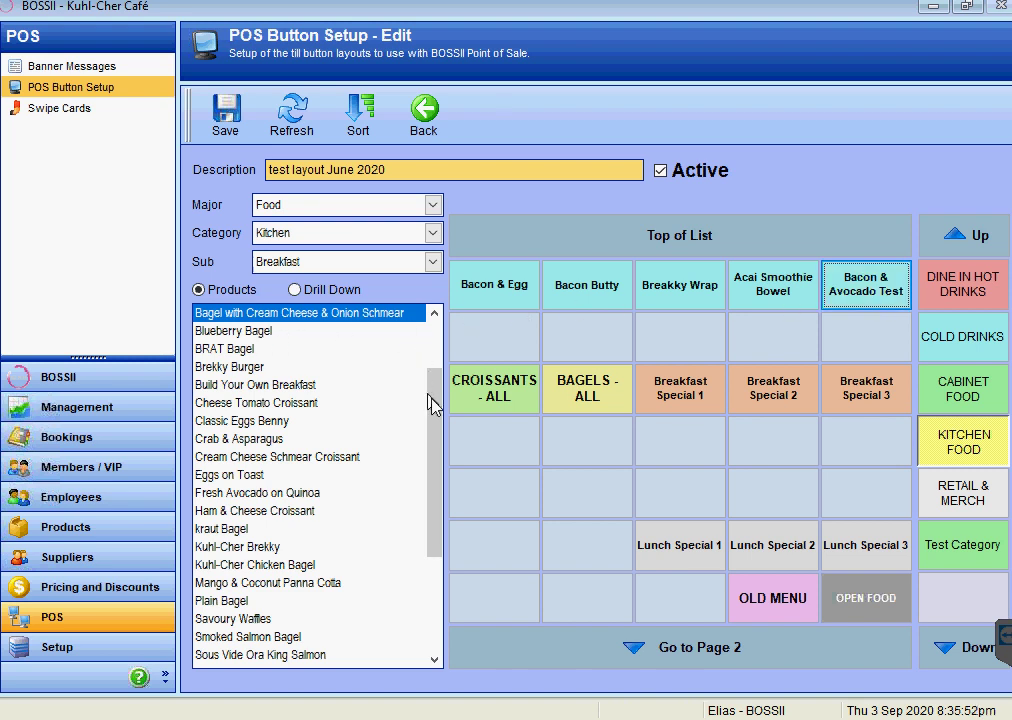
drag(440, 404, 443, 336)
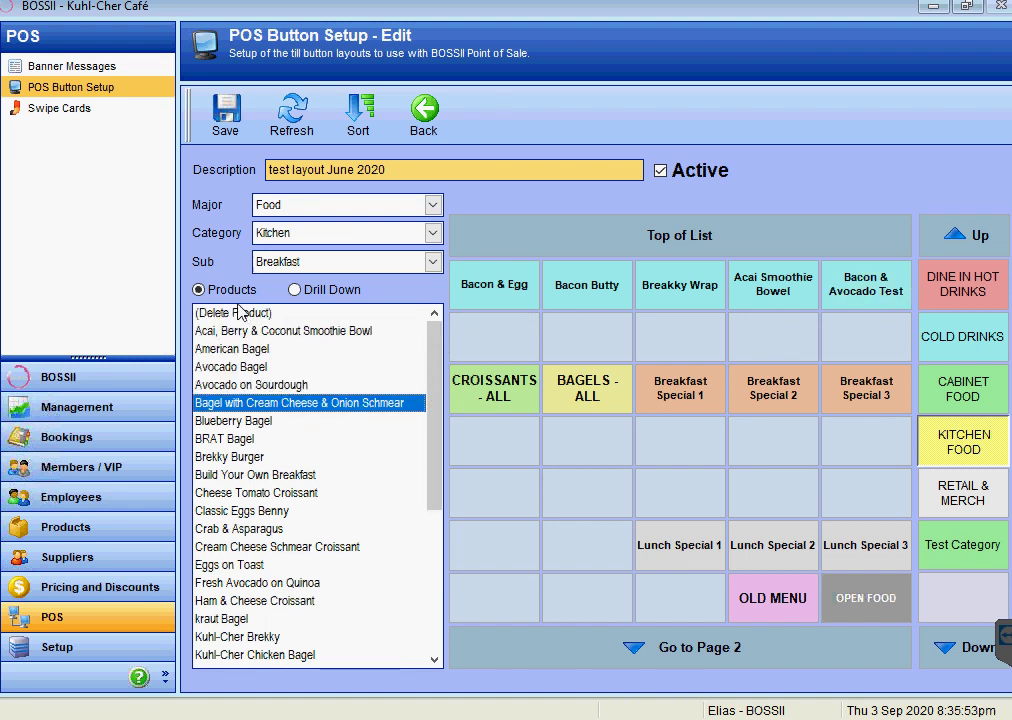
Clear the Bacon & Egg button using (Delete Product), then save the layout.
click(214, 313)
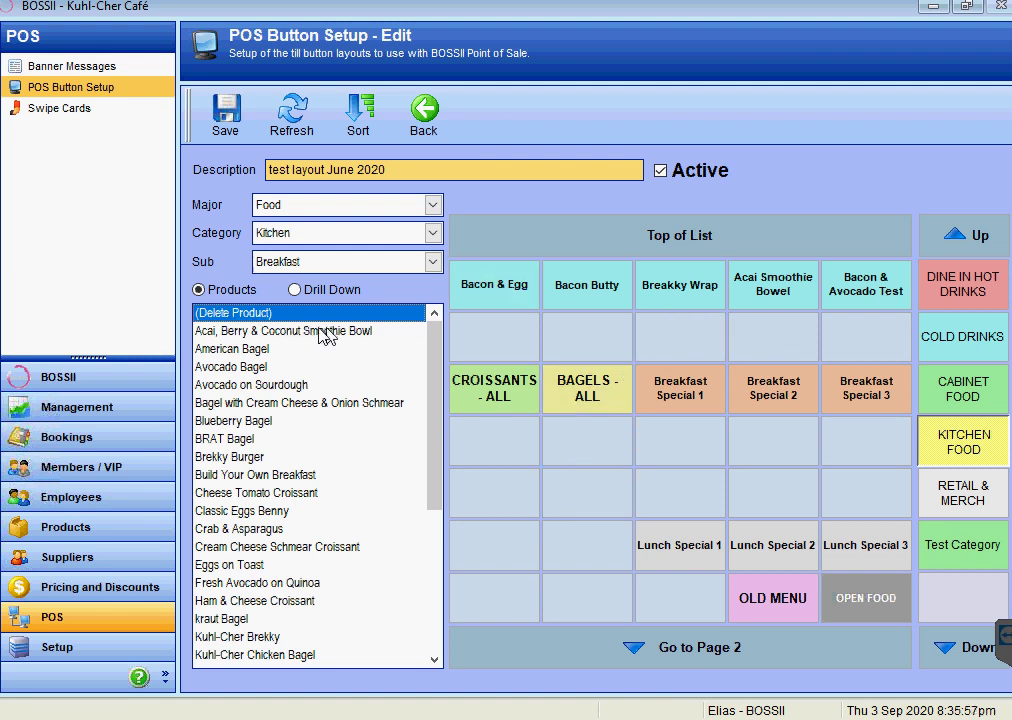
click(488, 294)
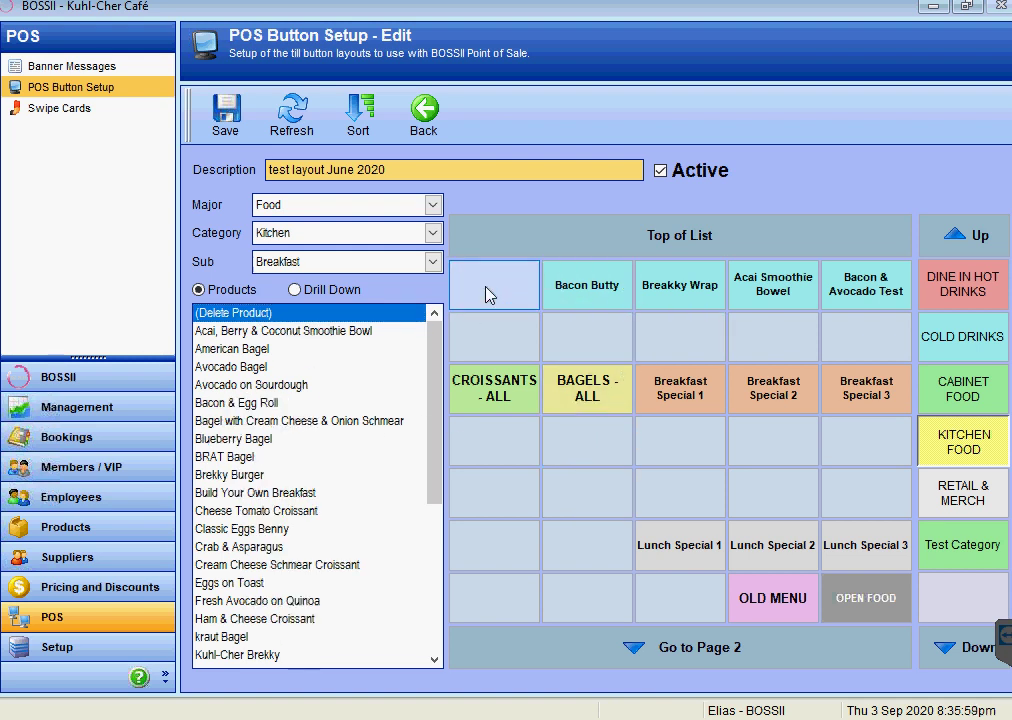
click(220, 118)
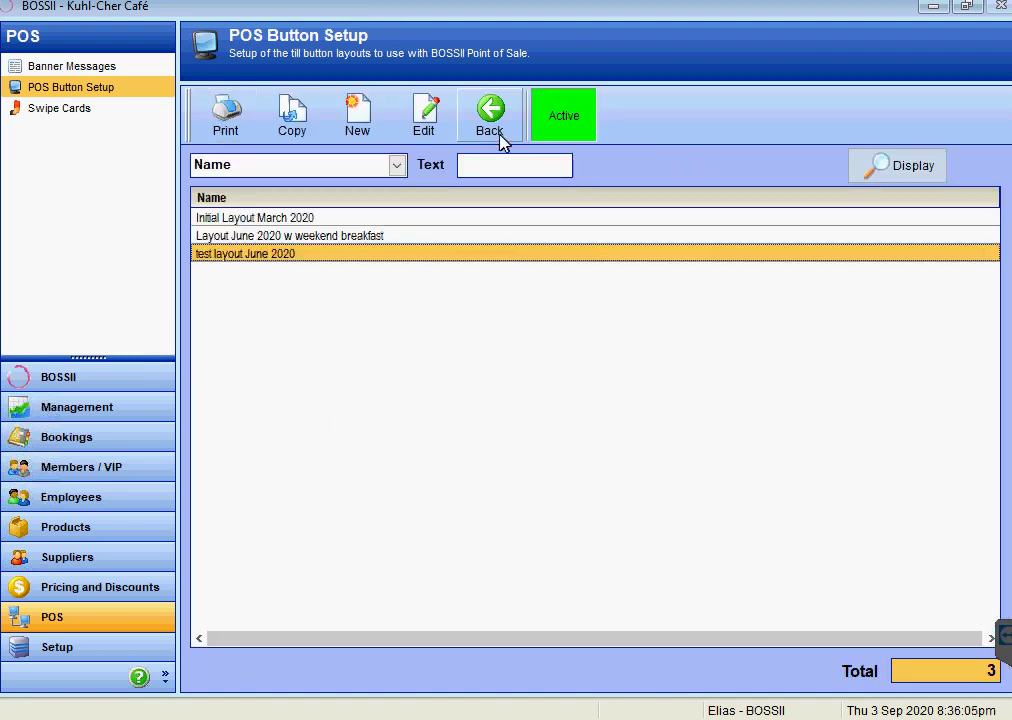